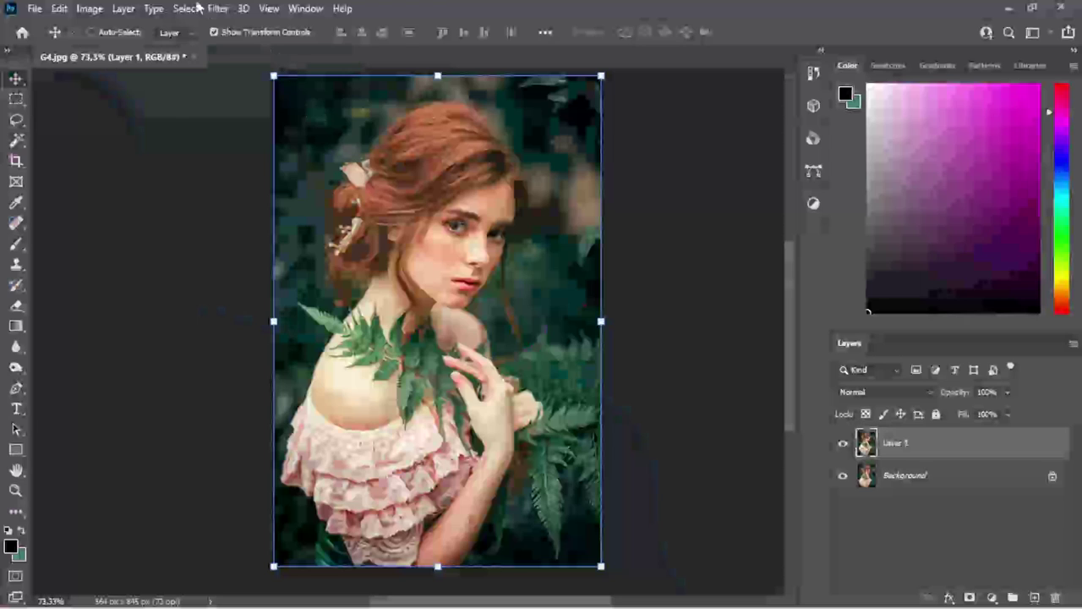
# Open the Camera Raw Filter on the portrait layer with the Basic panel expanded
pyautogui.click(212, 11)
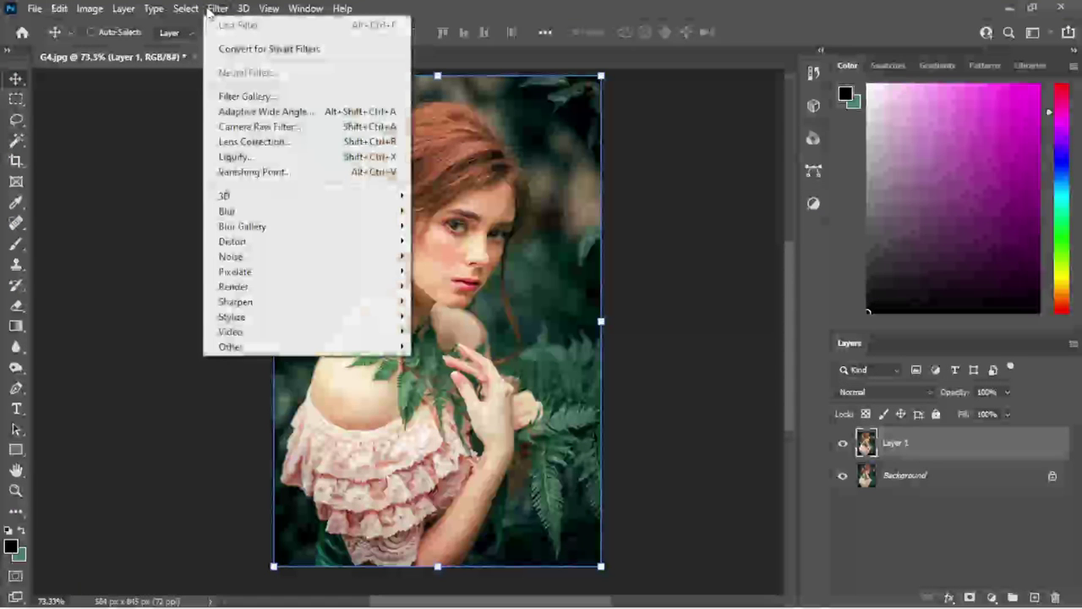
pyautogui.click(259, 128)
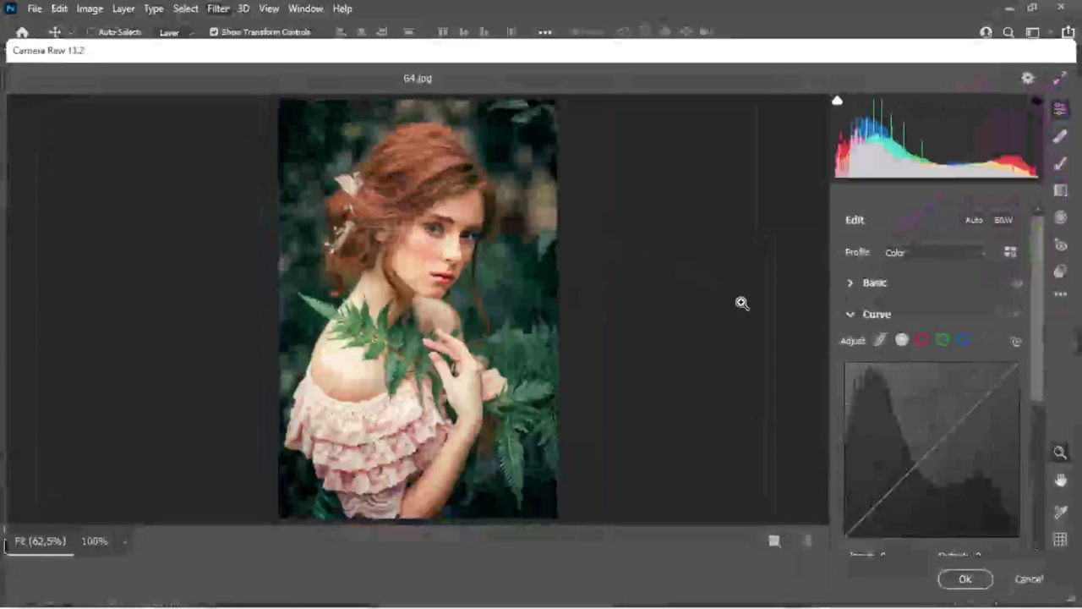
pyautogui.click(852, 314)
pyautogui.click(857, 247)
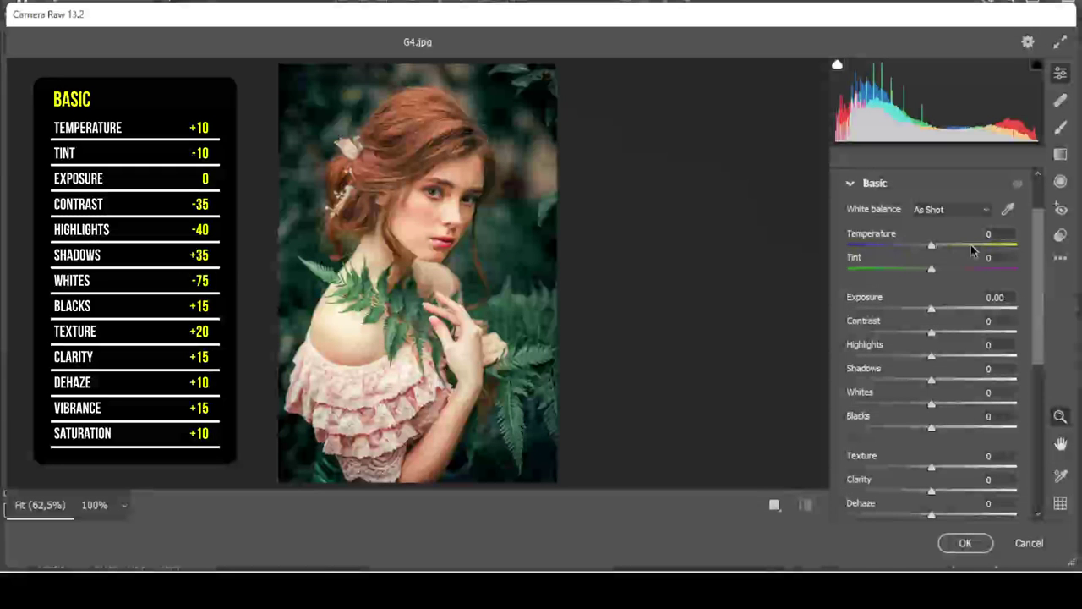
# Set Basic Temp +10, Tint -10, Contrast -35, Highlights -40, Shadows +35, Whites -75, Blacks +15, Texture +20
pyautogui.write('10')
pyautogui.press('Tab')
pyautogui.write('-1')
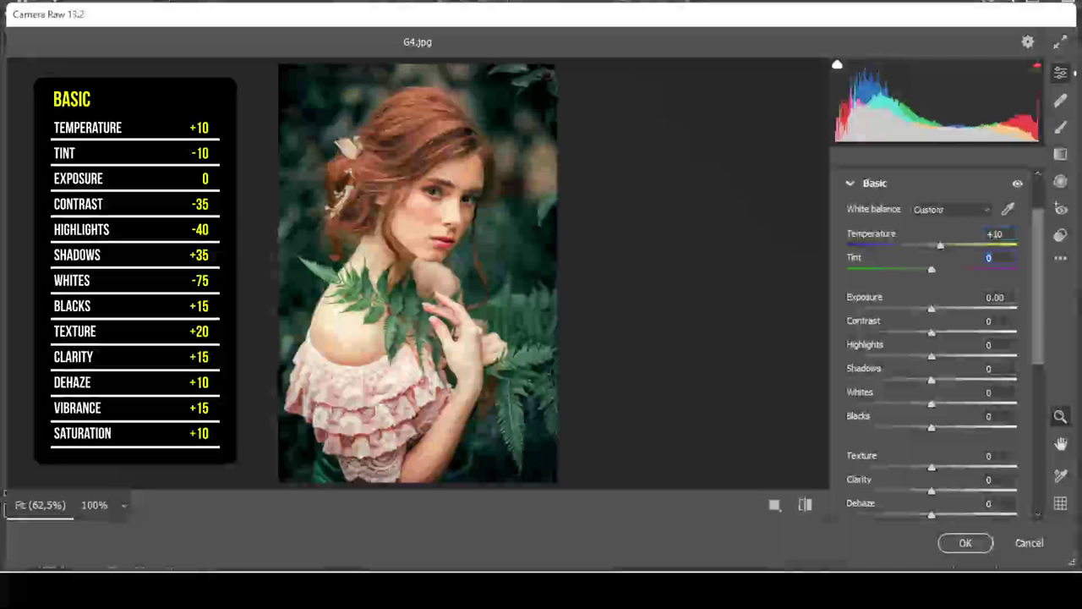
pyautogui.write('0')
pyautogui.press('Tab')
pyautogui.press('Tab')
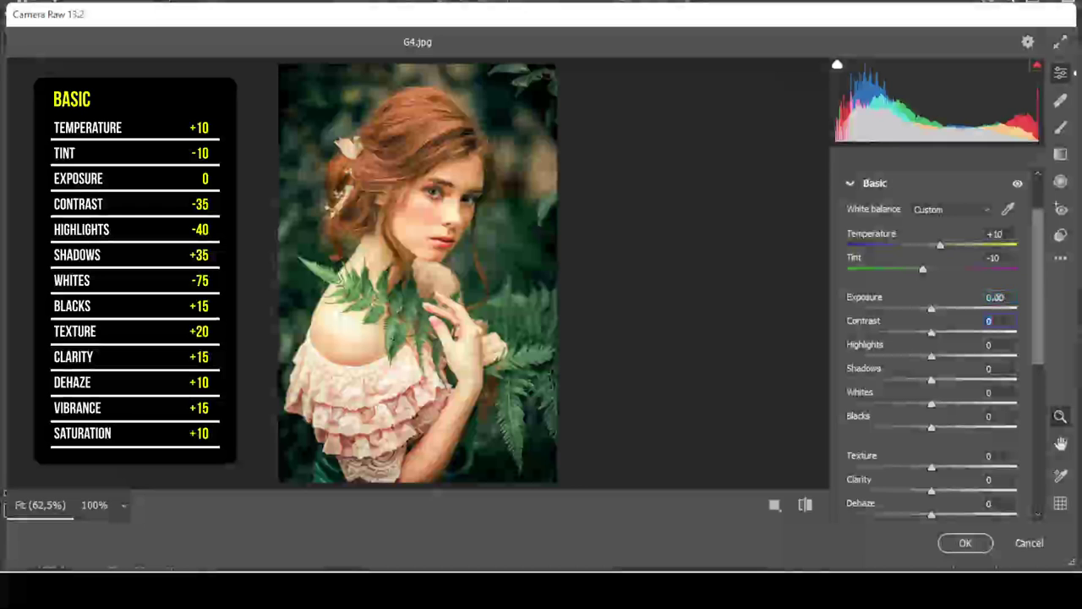
pyautogui.write('-35')
pyautogui.press('Tab')
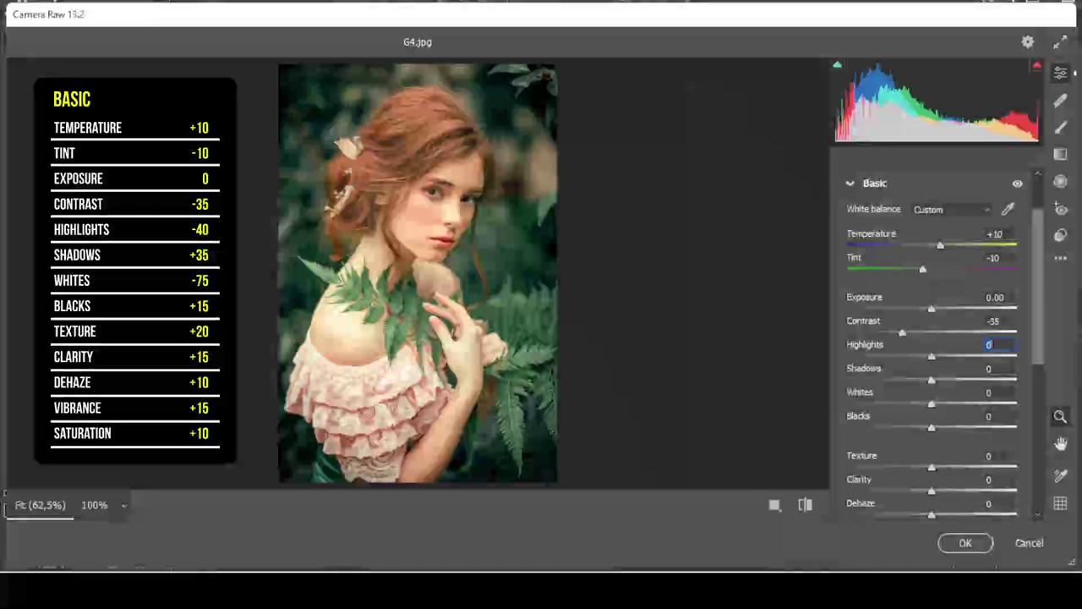
pyautogui.write('40')
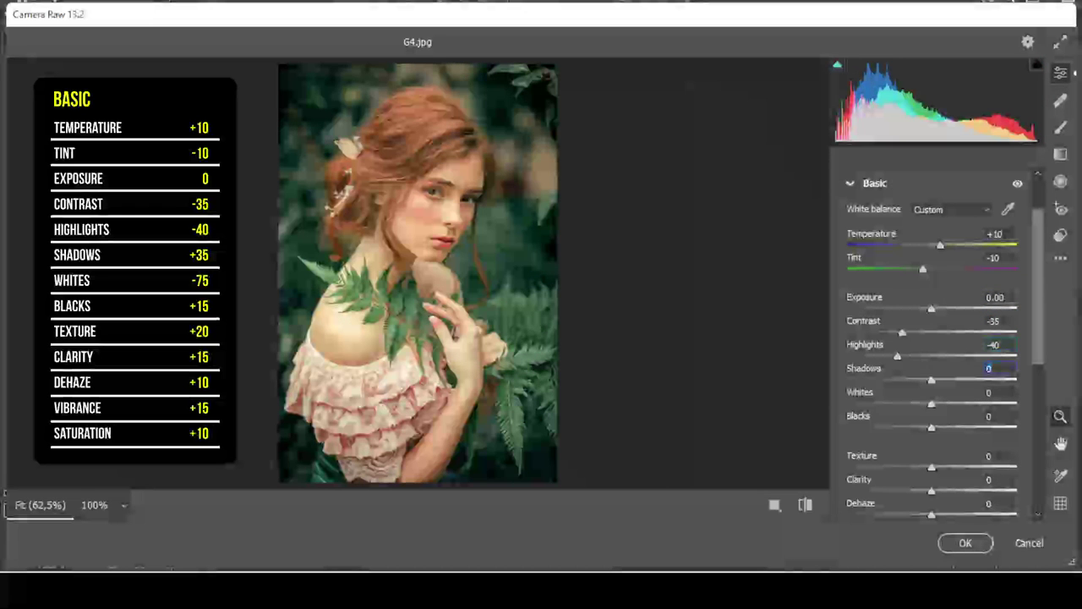
pyautogui.write('35')
pyautogui.press('Tab')
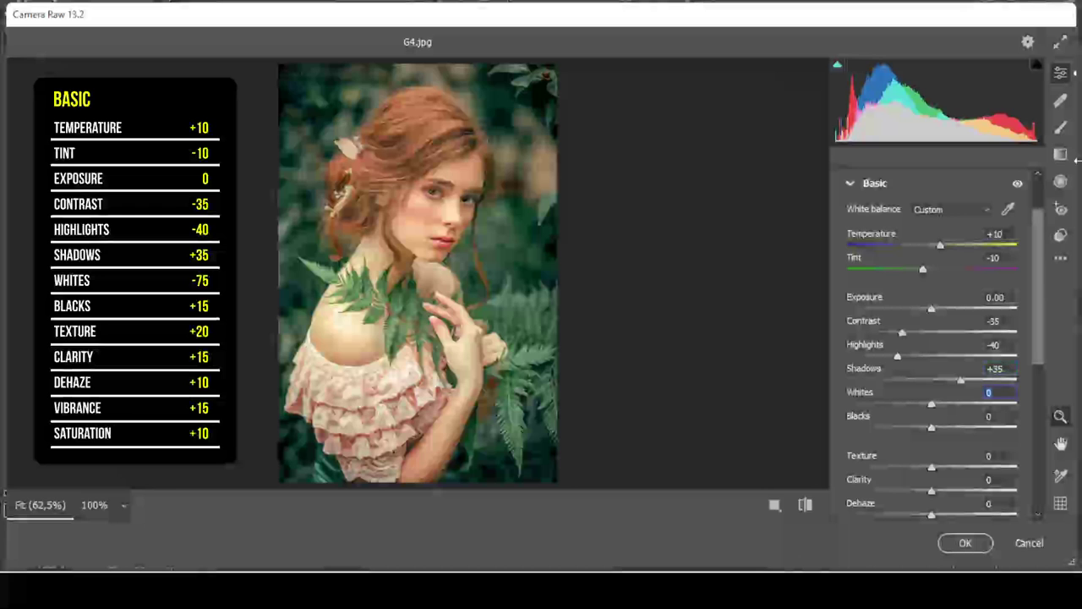
pyautogui.write('-75')
pyautogui.write('15')
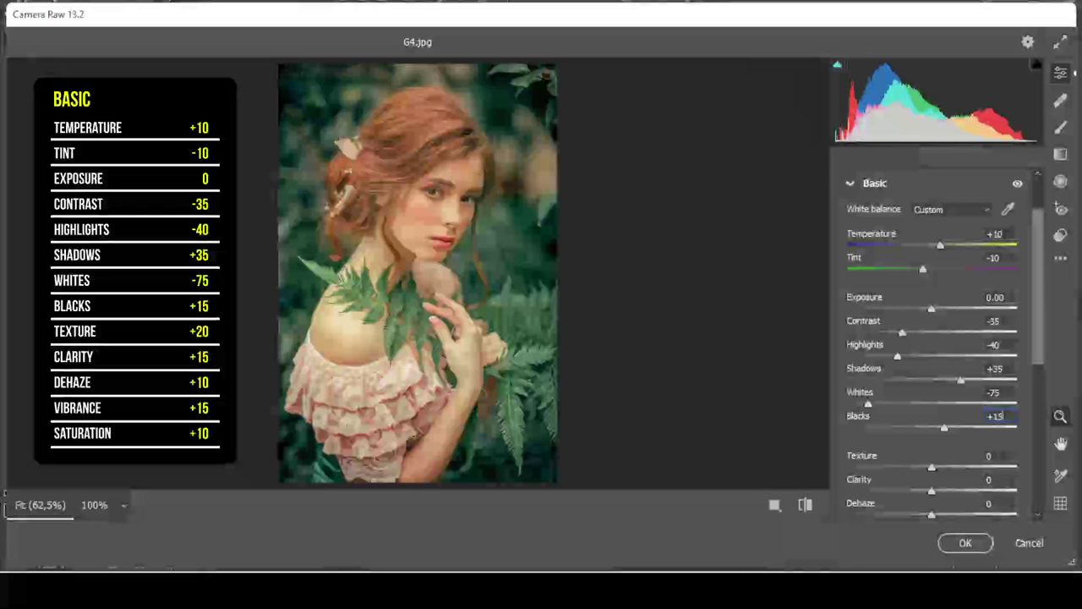
pyautogui.write('20')
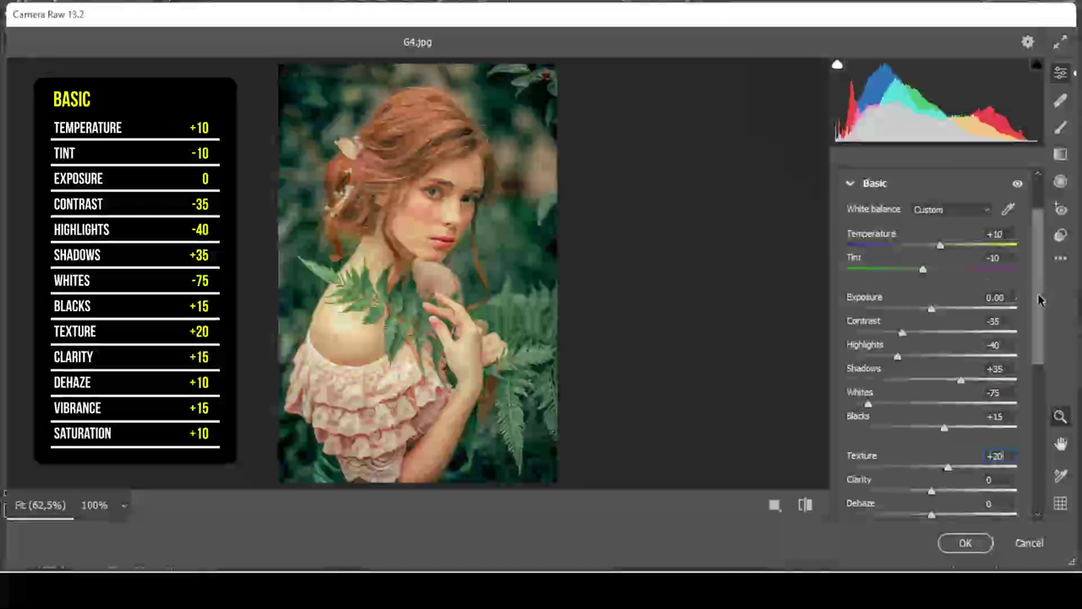
# Set Clarity +15, Dehaze +10, Vibrance +15 and Saturation +10
pyautogui.scroll(-3, 1041, 300)
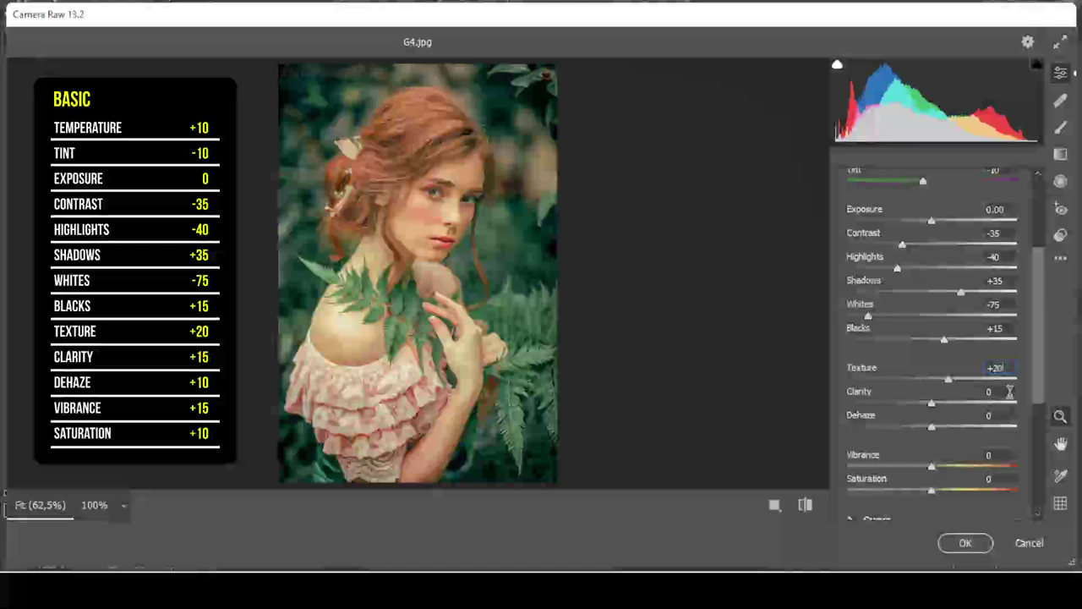
pyautogui.write('15')
pyautogui.press('Tab')
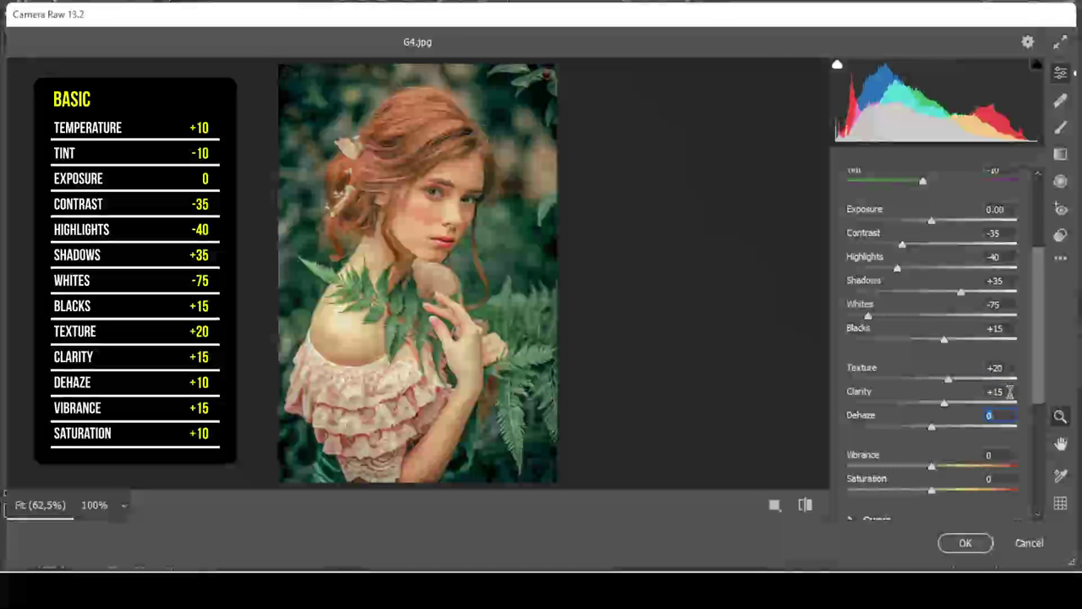
pyautogui.write('10')
pyautogui.press('Tab')
pyautogui.write('15')
pyautogui.press('Tab')
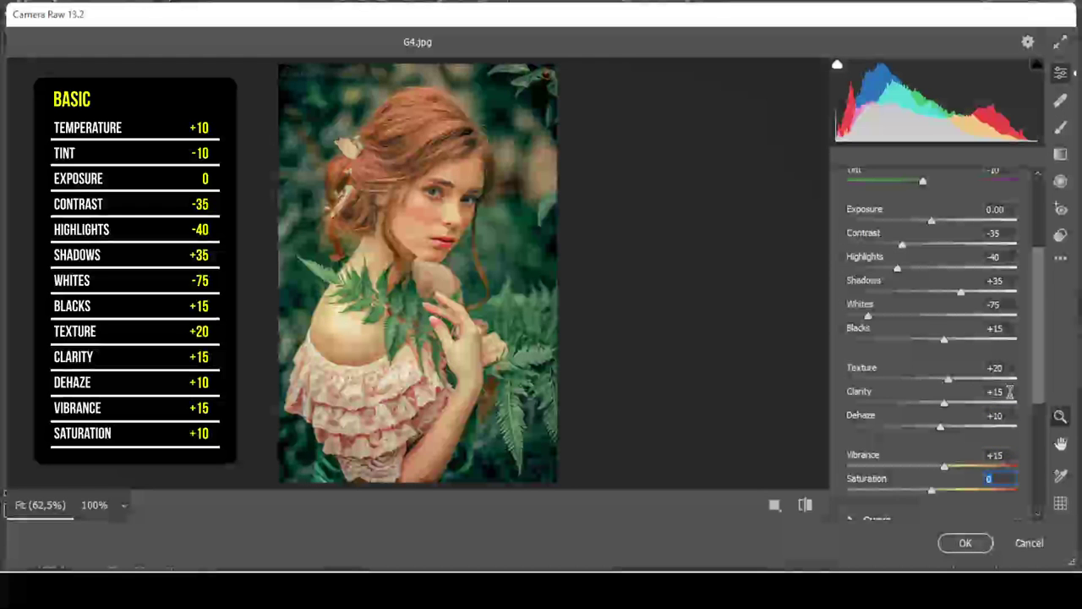
pyautogui.write('+10')
pyautogui.scroll(3, 1042, 349)
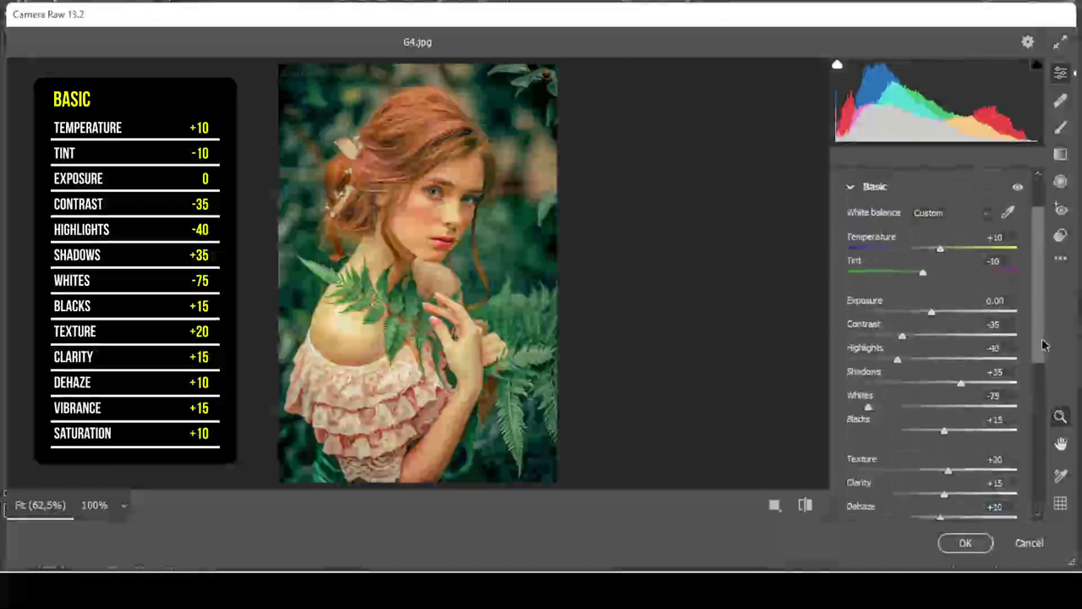
pyautogui.scroll(2, 1042, 350)
# Switch to the tone curve, add two points, and lift the black endpoint to output 10
pyautogui.click(855, 247)
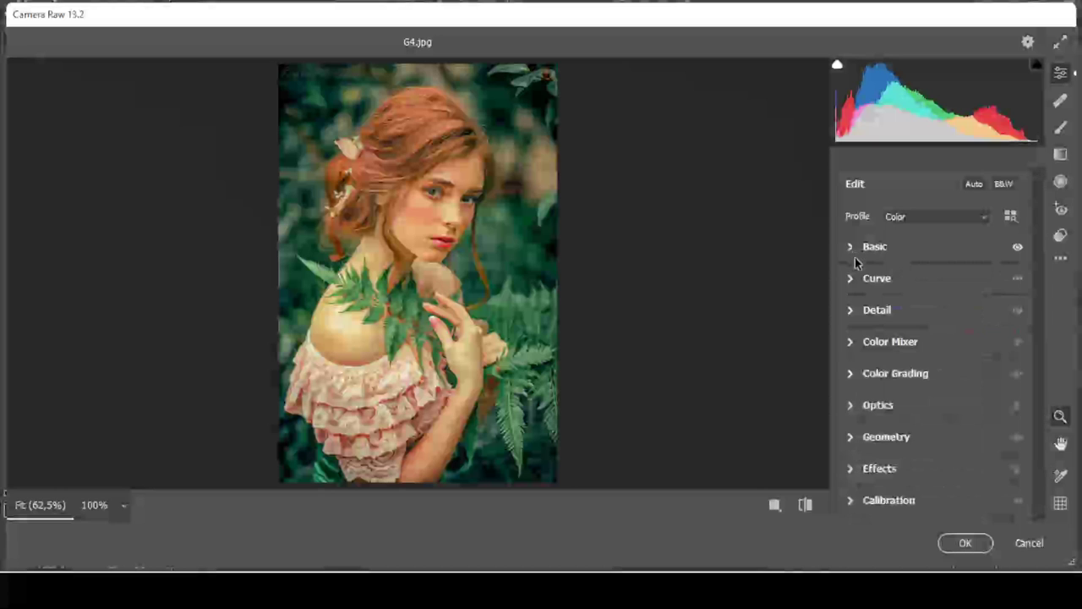
pyautogui.click(869, 280)
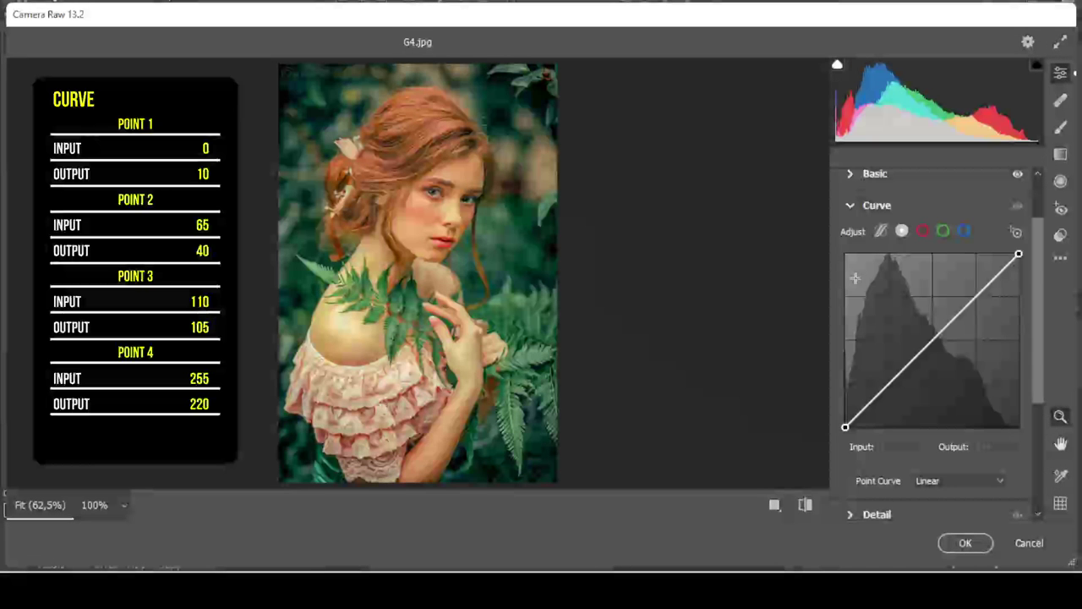
pyautogui.click(889, 386)
pyautogui.click(934, 341)
pyautogui.click(845, 427)
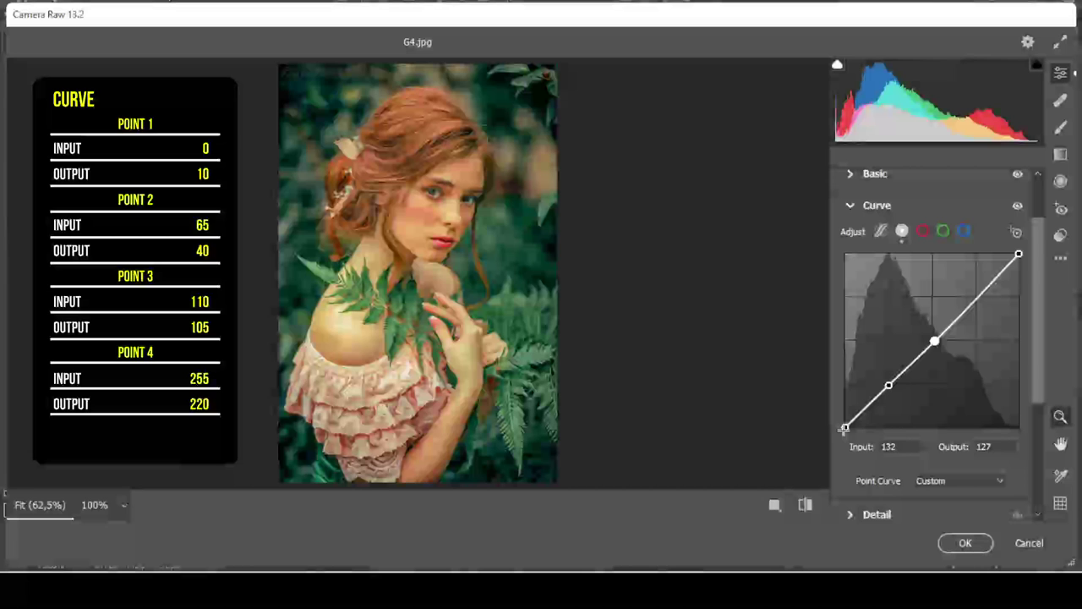
pyautogui.doubleClick(902, 448)
pyautogui.write('10')
pyautogui.press('Tab')
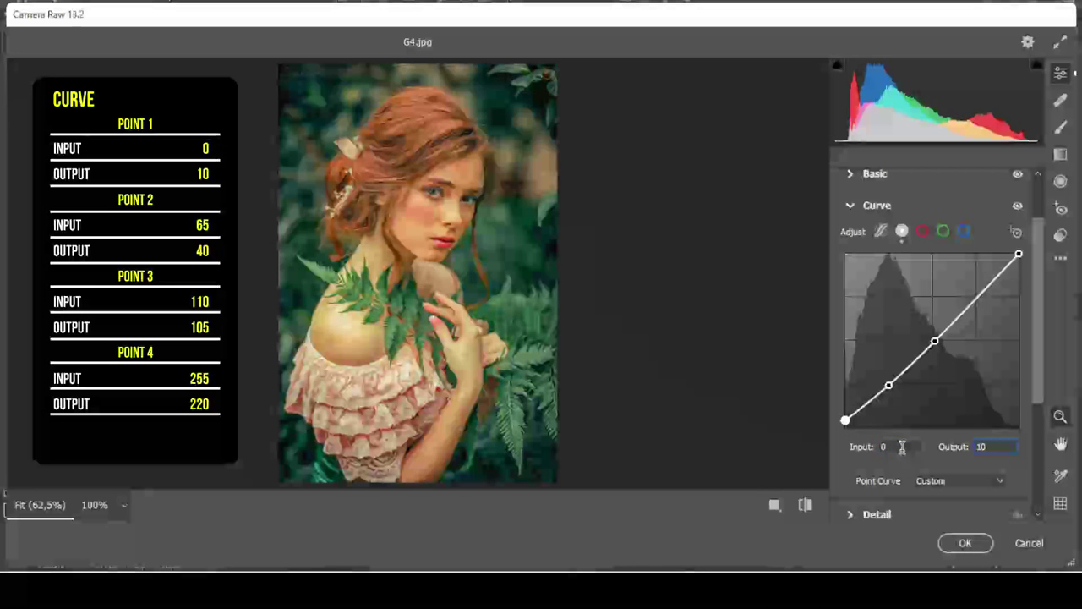
# Place curve points at 65→40 and 110→105, then select the top endpoint's output
pyautogui.moveTo(889, 384); pyautogui.dragTo(886, 382)
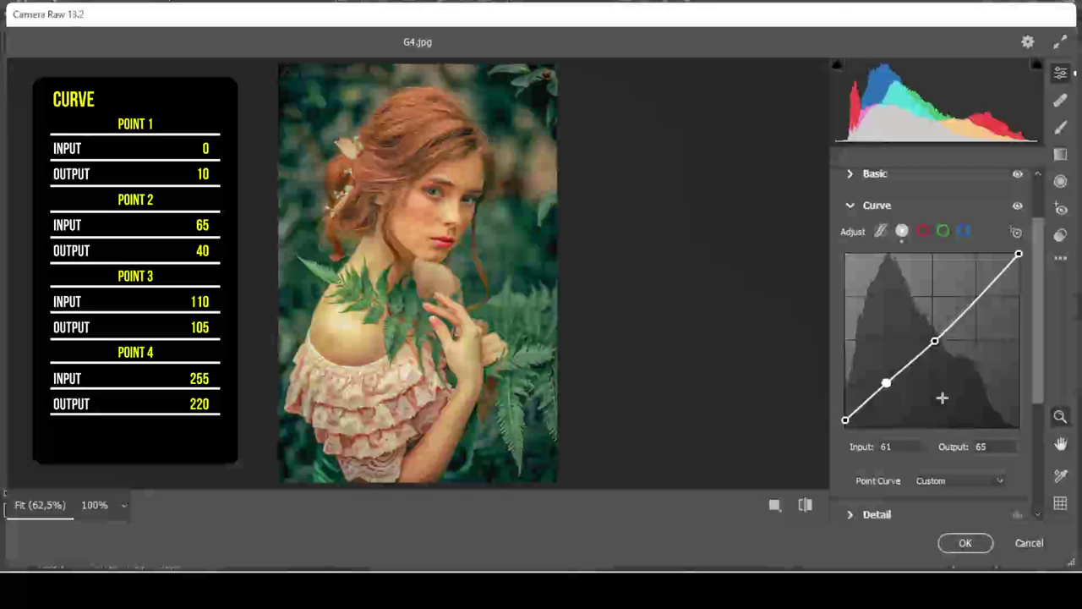
pyautogui.doubleClick(910, 447)
pyautogui.write('65')
pyautogui.press('Tab')
pyautogui.write('40')
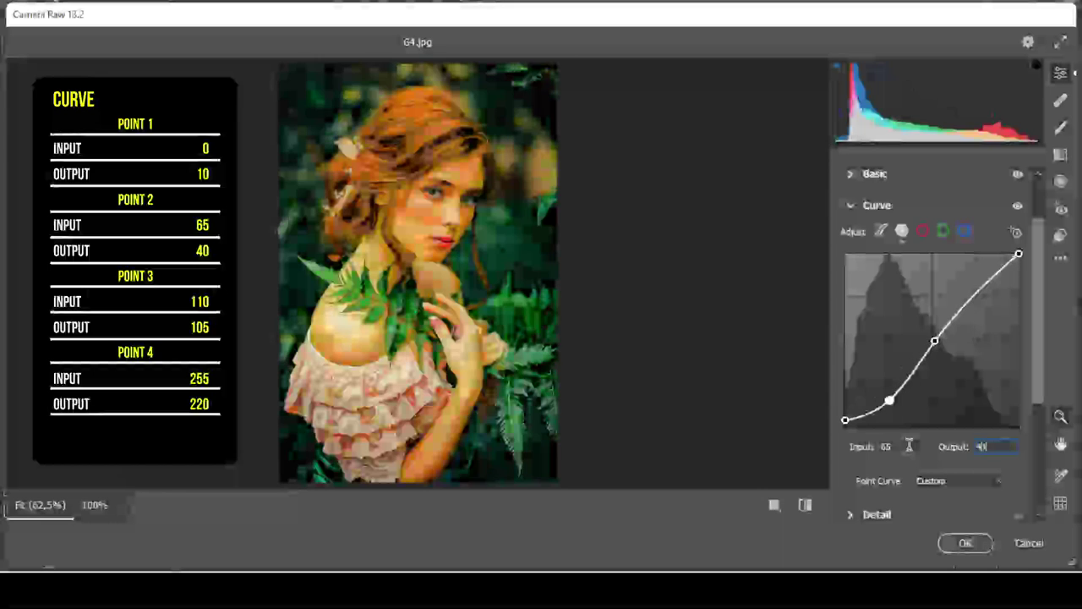
pyautogui.click(935, 343)
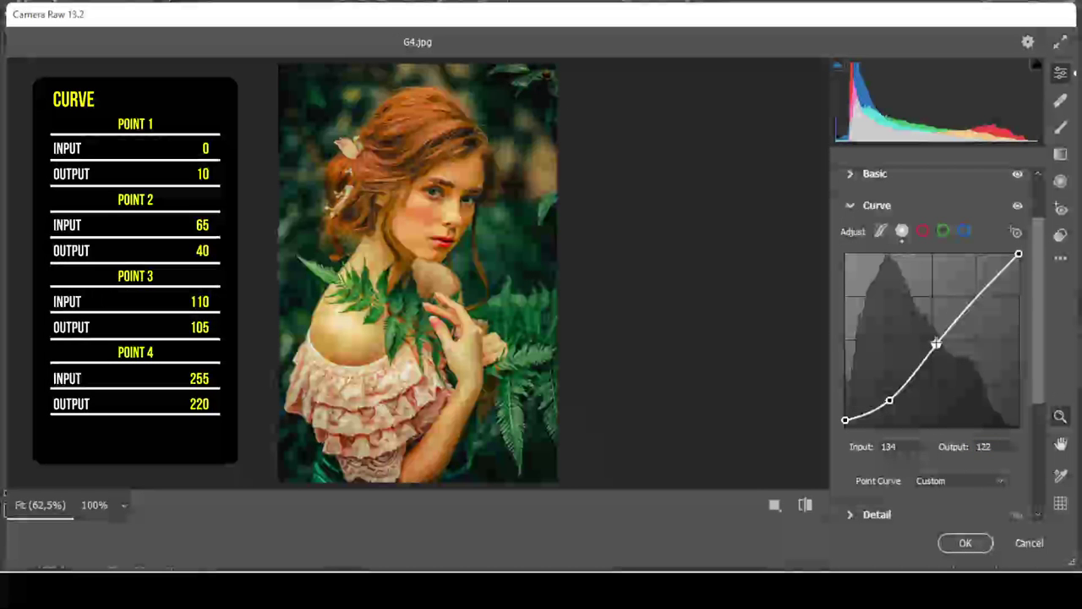
pyautogui.doubleClick(888, 447)
pyautogui.write('110')
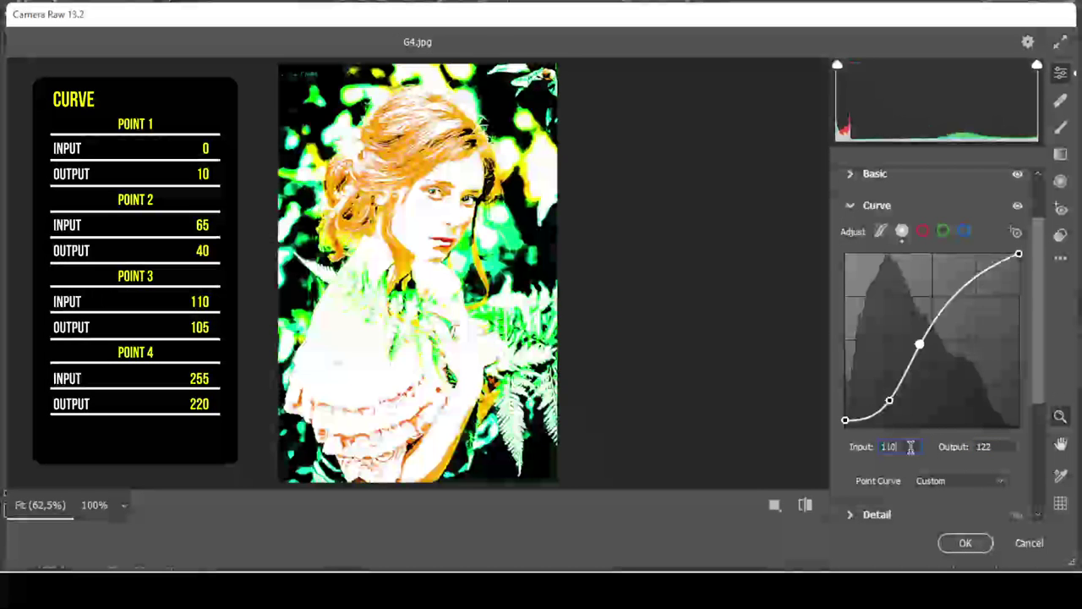
pyautogui.press('Tab')
pyautogui.write('105')
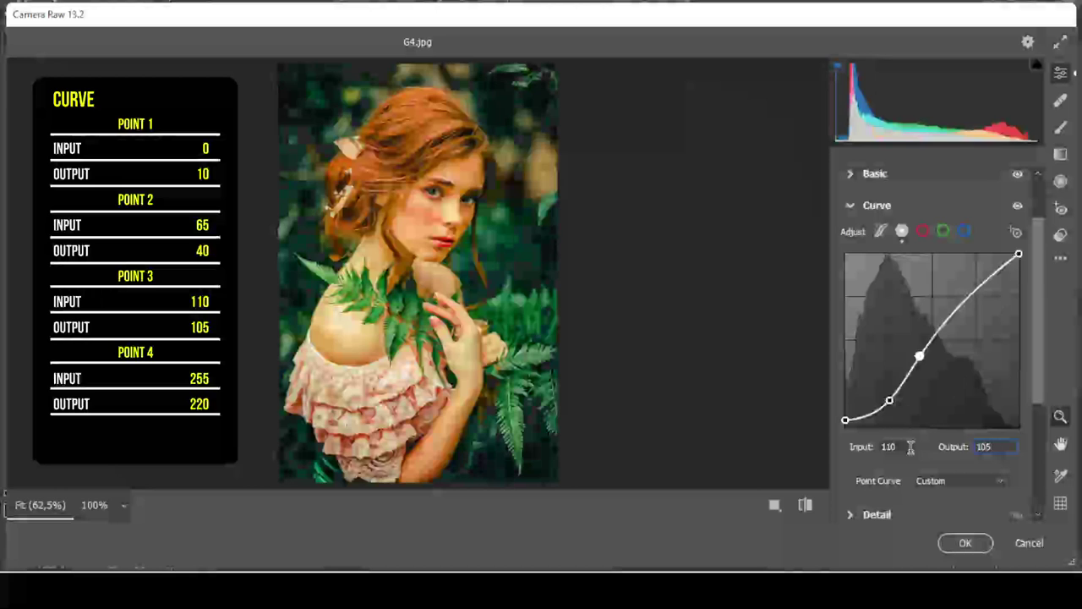
pyautogui.click(1019, 254)
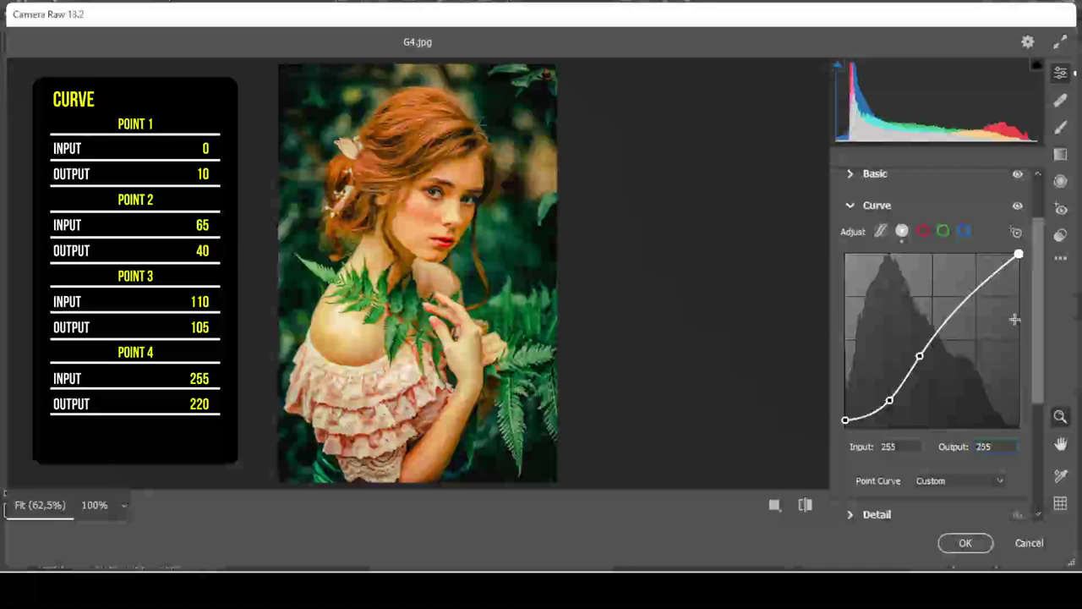
pyautogui.doubleClick(985, 446)
# Lower the curve's top endpoint to 220 and set Detail Sharpening to 45
pyautogui.write('220')
pyautogui.click(850, 205)
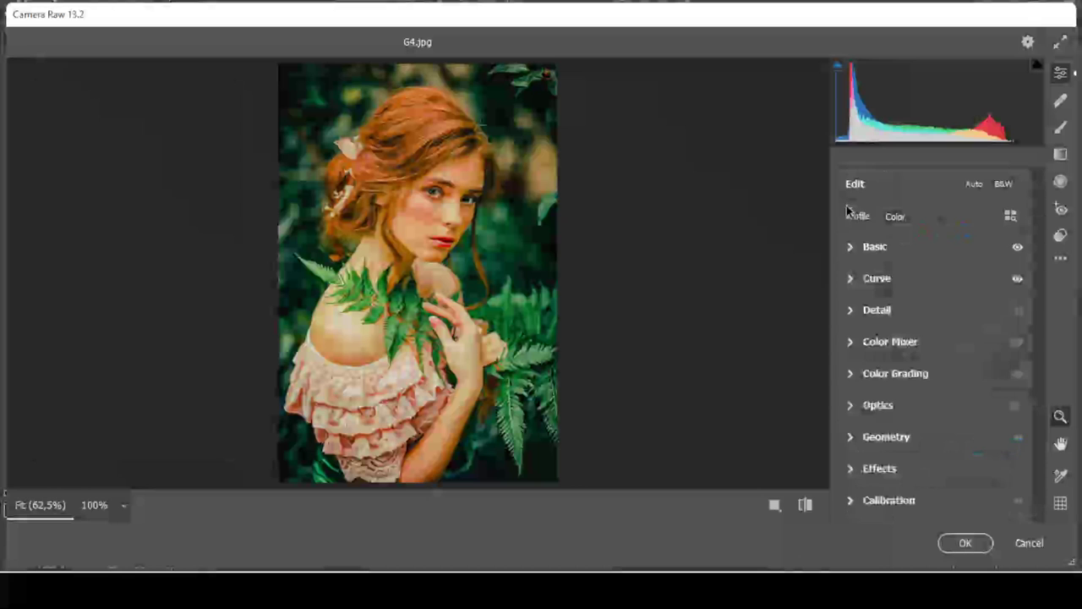
pyautogui.click(849, 315)
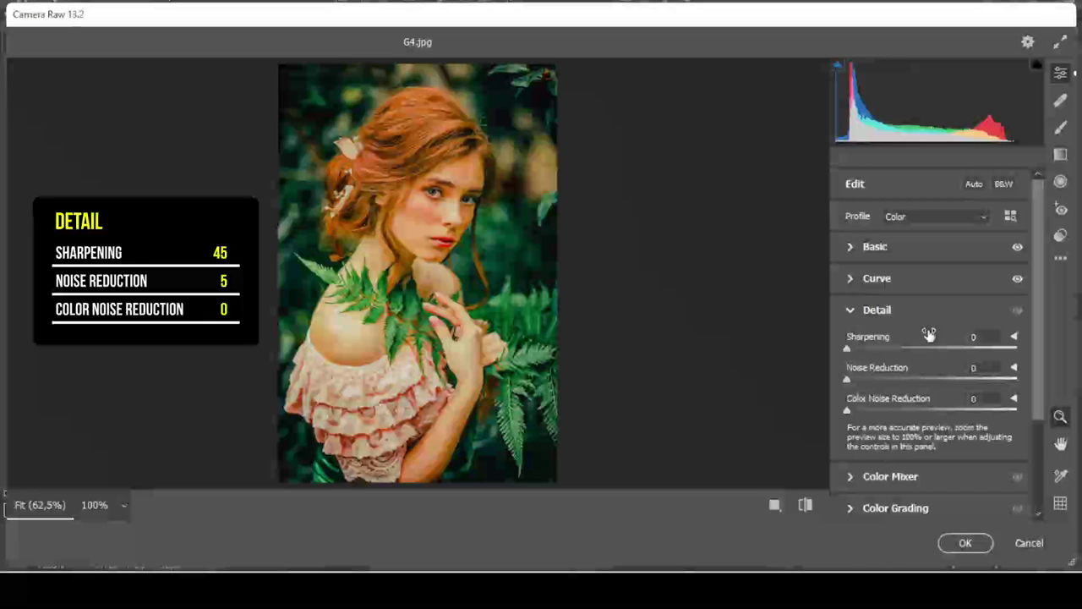
pyautogui.write('45')
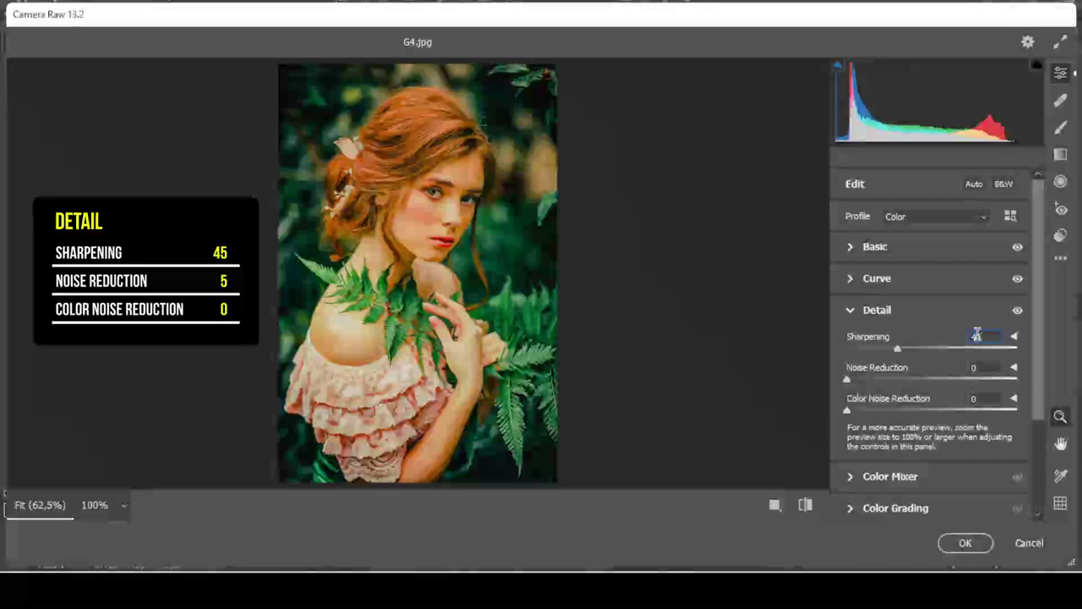
pyautogui.moveTo(898, 347)
pyautogui.mouseDown()
pyautogui.moveTo(875, 355)
pyautogui.moveTo(900, 347)
pyautogui.mouseUp()
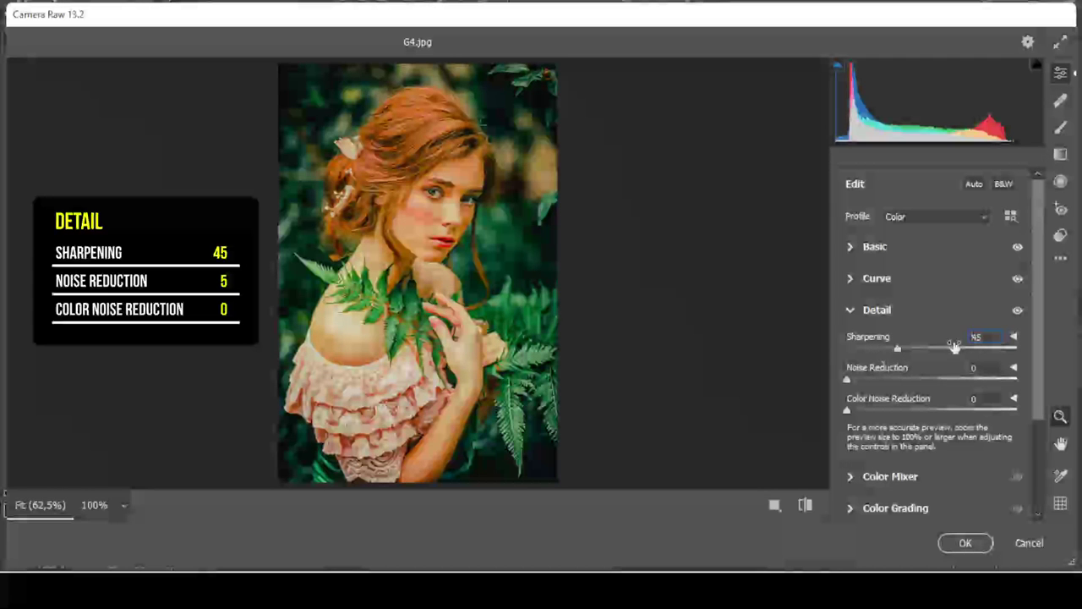
pyautogui.click(854, 312)
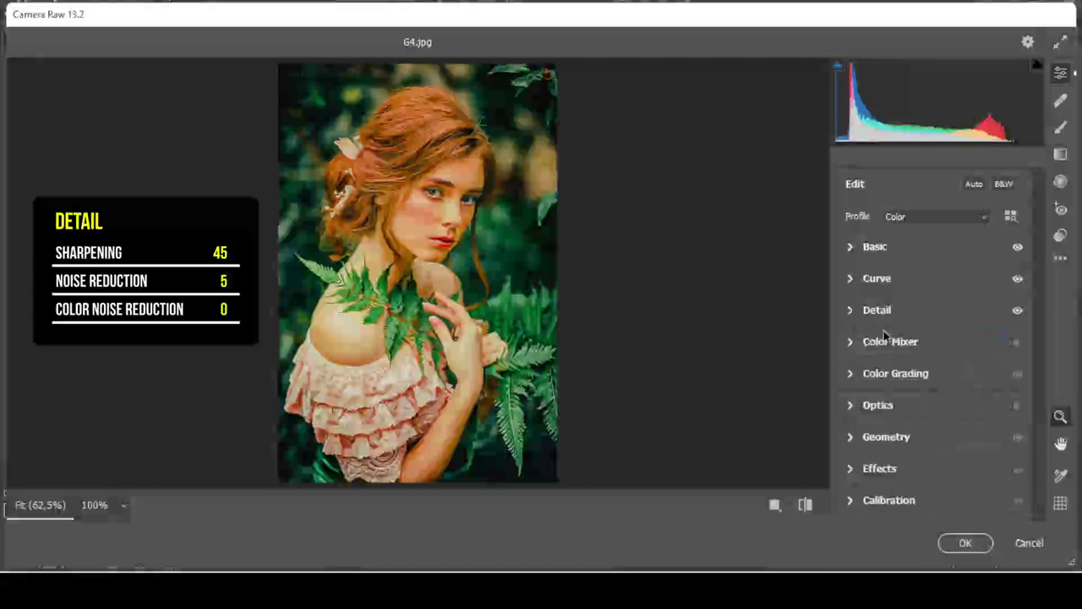
pyautogui.click(839, 355)
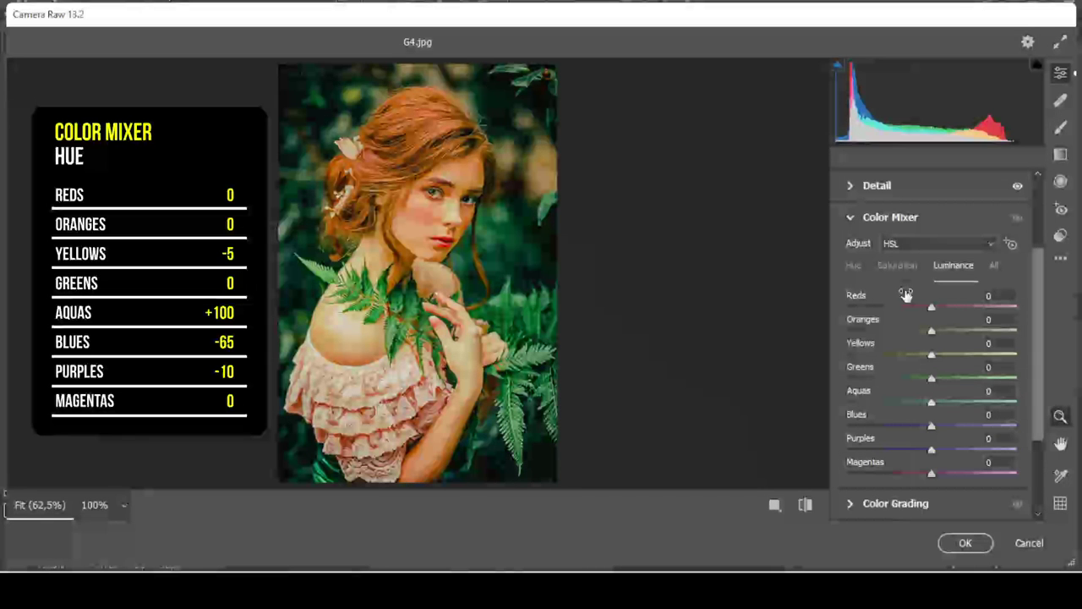
# Enter Color Mixer hues Yellows -5, Aquas +100 and Blues -65
pyautogui.click(856, 266)
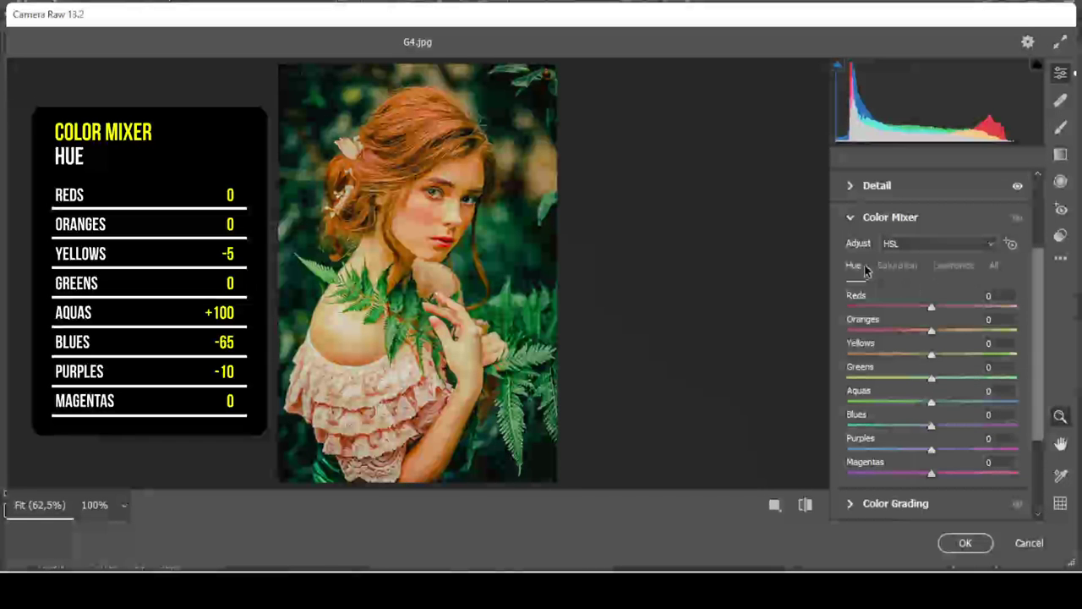
pyautogui.click(998, 343)
pyautogui.write('-5')
pyautogui.press('Tab')
pyautogui.press('Tab')
pyautogui.write('00')
pyautogui.press('Return')
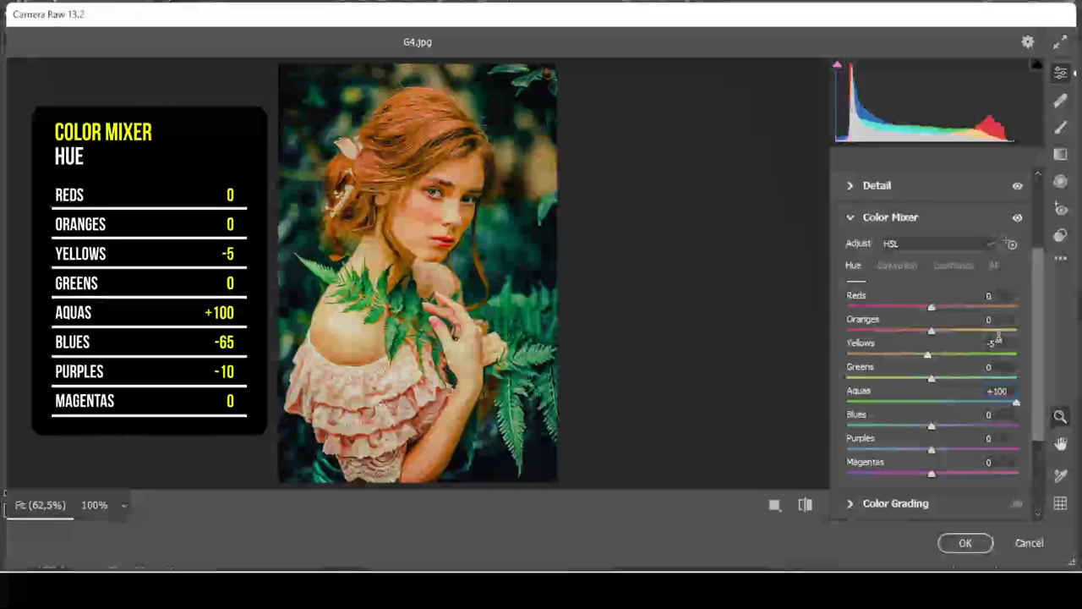
pyautogui.write('-65')
pyautogui.press('Tab')
# Set Purples hue -10, then saturation Reds +5, Oranges -30, Yellows -50, Greens -80, Aquas -100, Blues -77, Purples -100
pyautogui.write('-10')
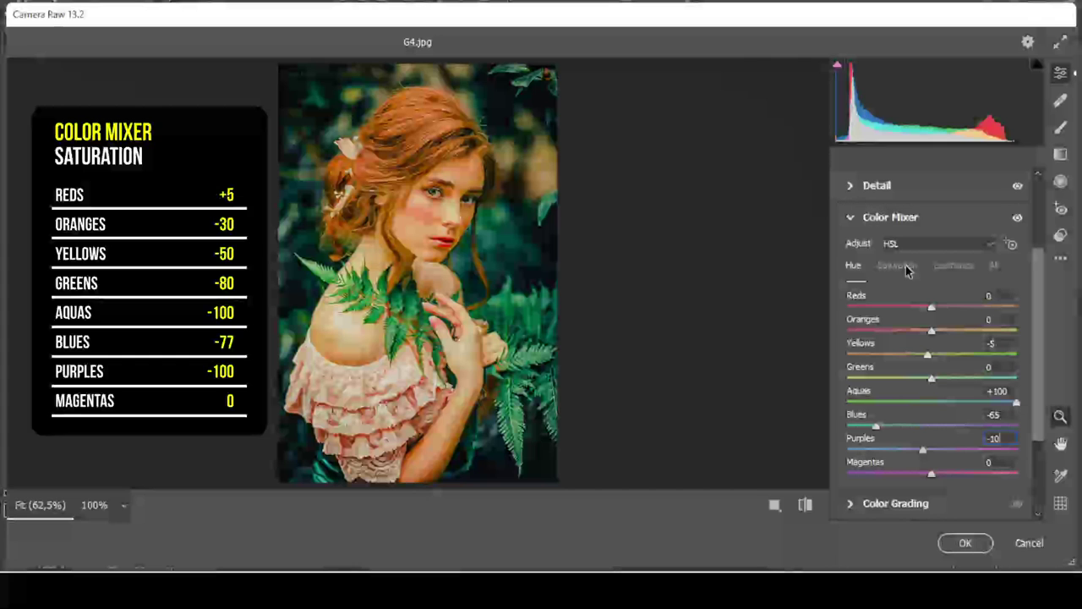
pyautogui.click(906, 265)
pyautogui.click(992, 292)
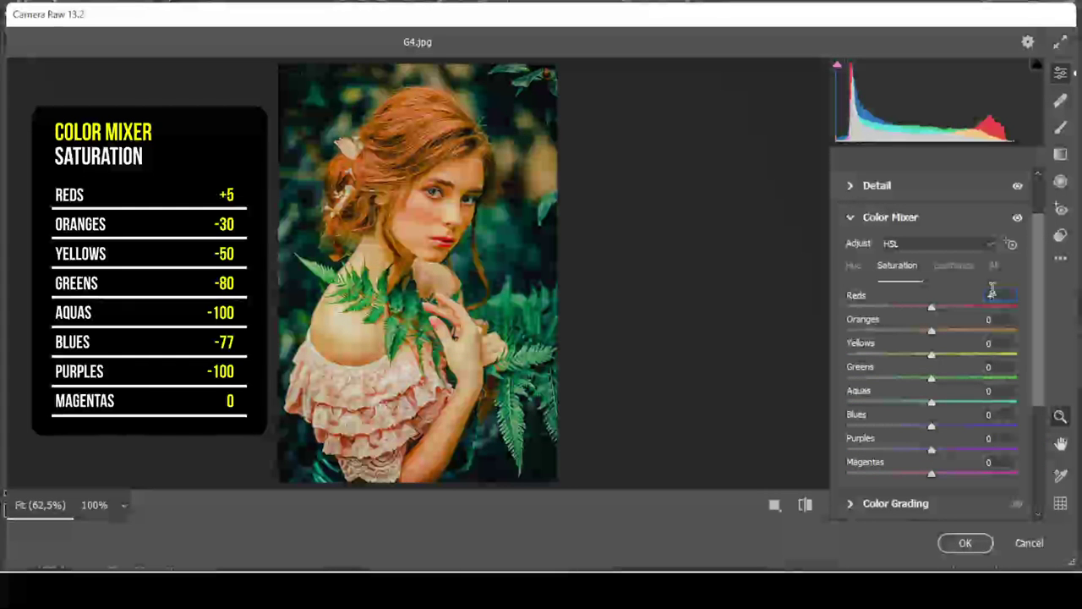
pyautogui.write('+530-50')
pyautogui.press('Tab')
pyautogui.write('-80')
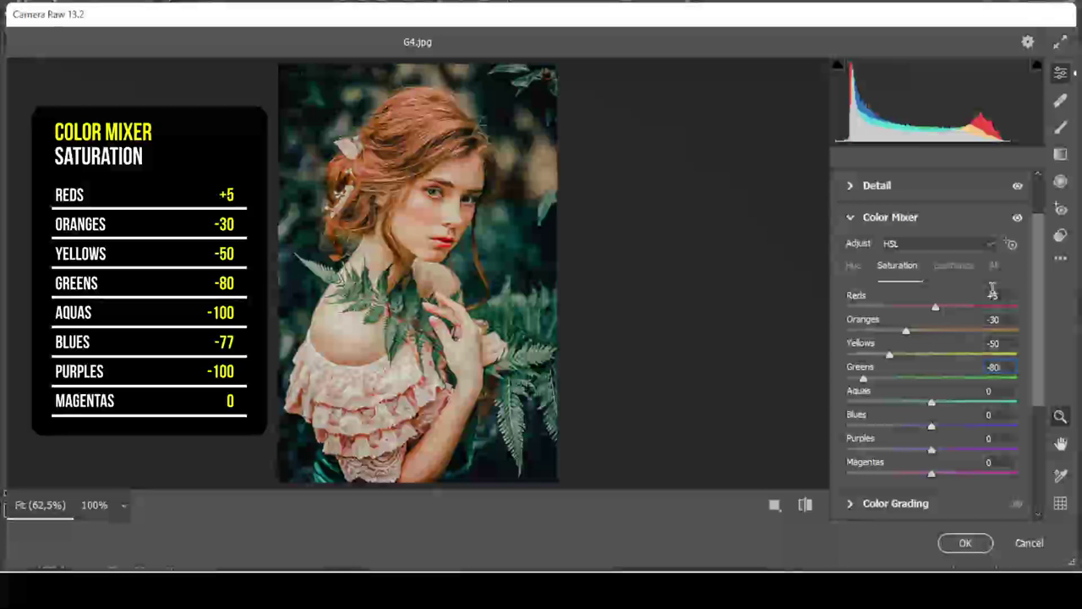
pyautogui.press('Tab')
pyautogui.write('-')
pyautogui.write('00')
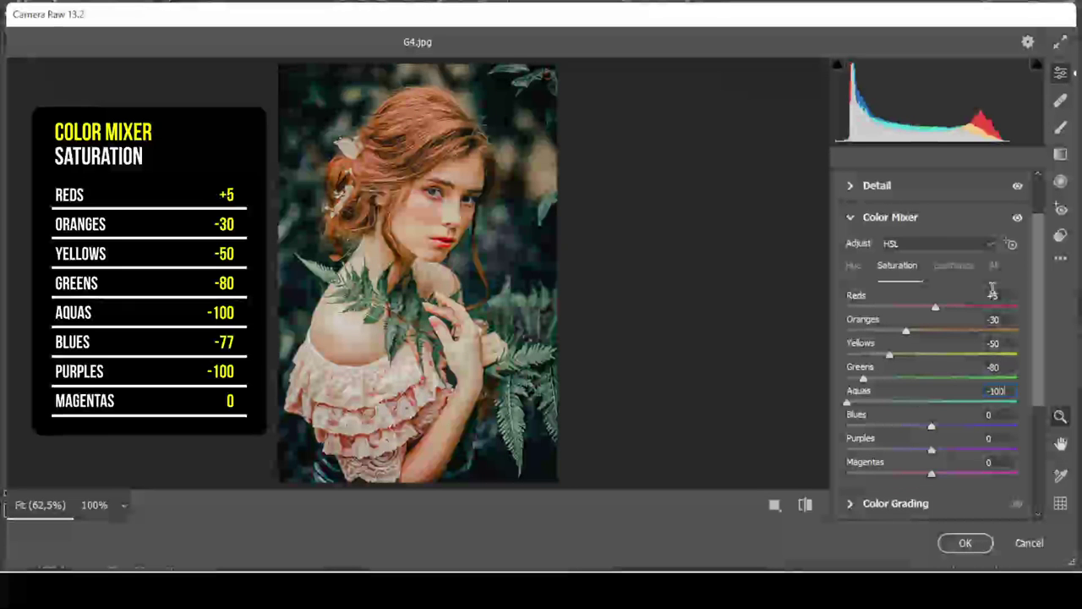
pyautogui.write('77')
pyautogui.press('Tab')
pyautogui.write('00')
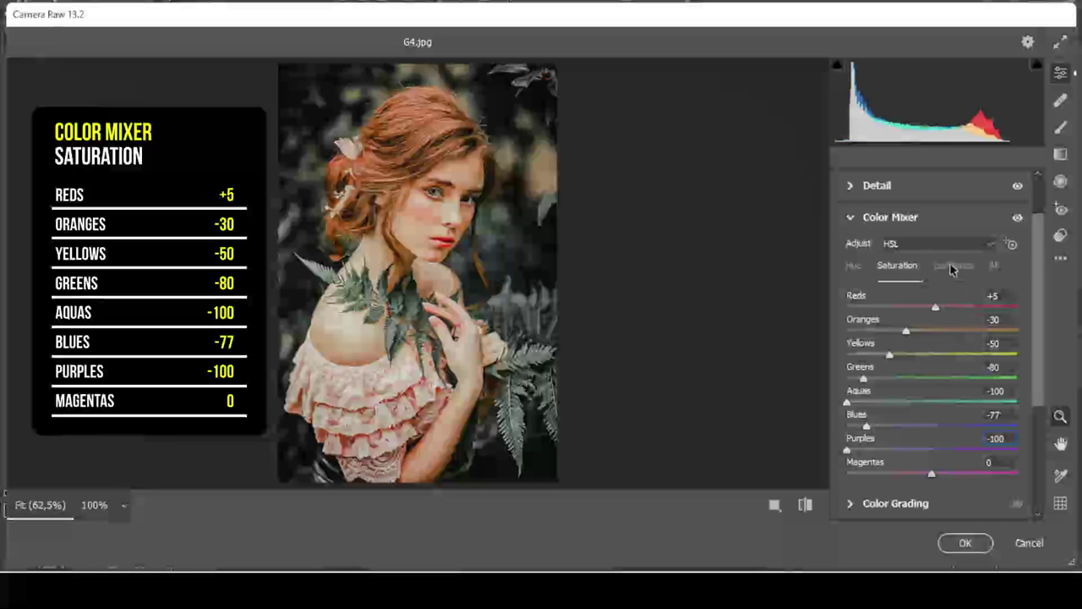
pyautogui.click(953, 265)
# Set luminance Oranges +5, Yellows +21, Greens -20 and Aquas -10
pyautogui.click(997, 316)
pyautogui.write('5')
pyautogui.write('21')
pyautogui.press('Tab')
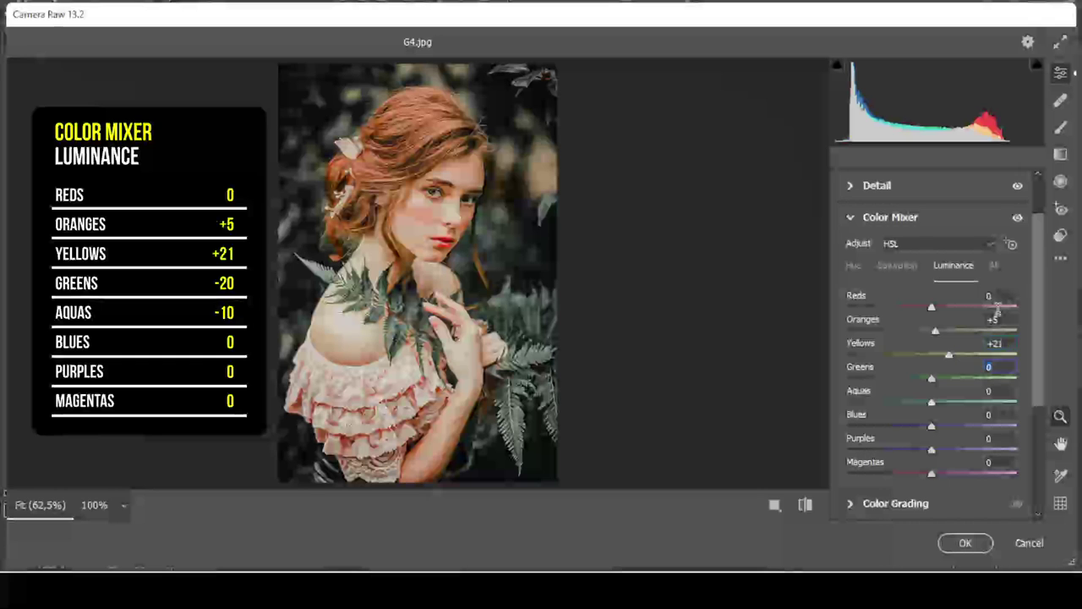
pyautogui.write('20')
pyautogui.press('Tab')
pyautogui.write('-10')
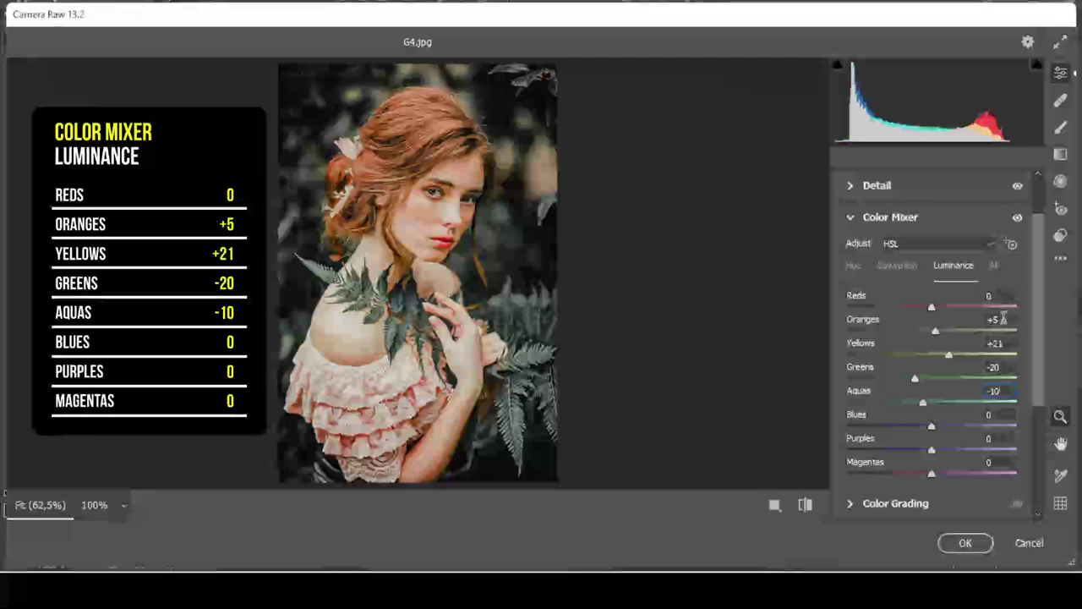
# Expand Color Grading and set the Shadows hue to 230
pyautogui.click(851, 218)
pyautogui.click(853, 381)
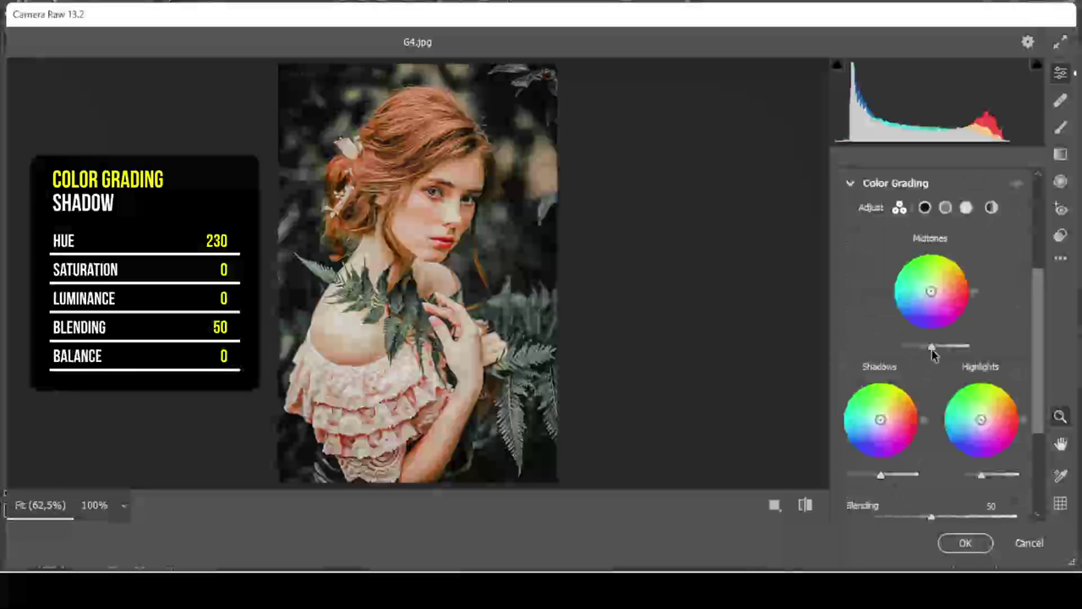
pyautogui.click(925, 207)
pyautogui.click(977, 415)
pyautogui.write('230')
pyautogui.press('Return')
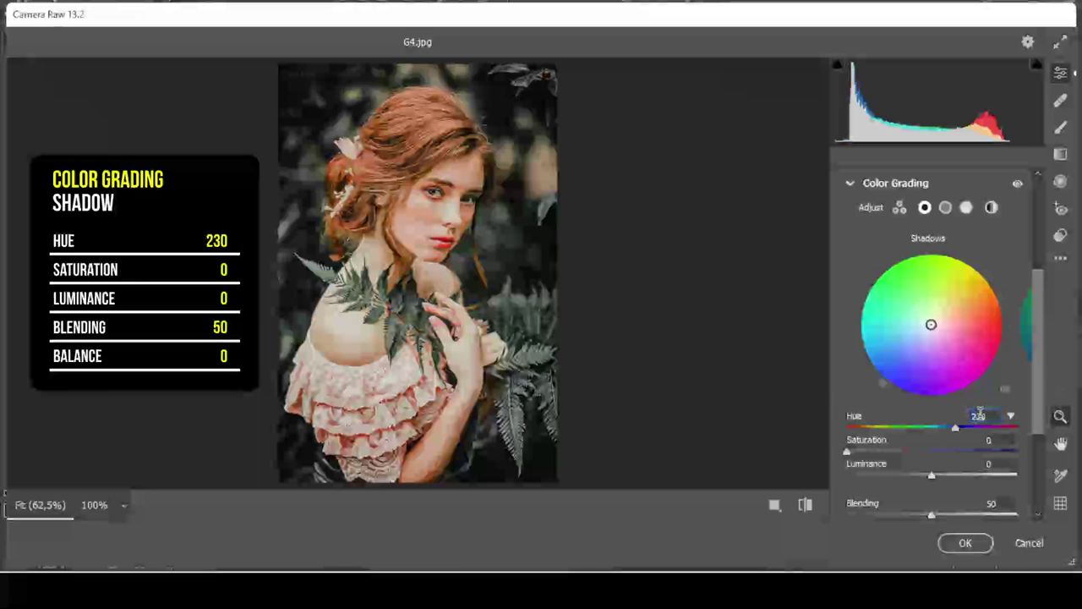
# Set both the Midtones and Highlights hues to 75
pyautogui.click(946, 207)
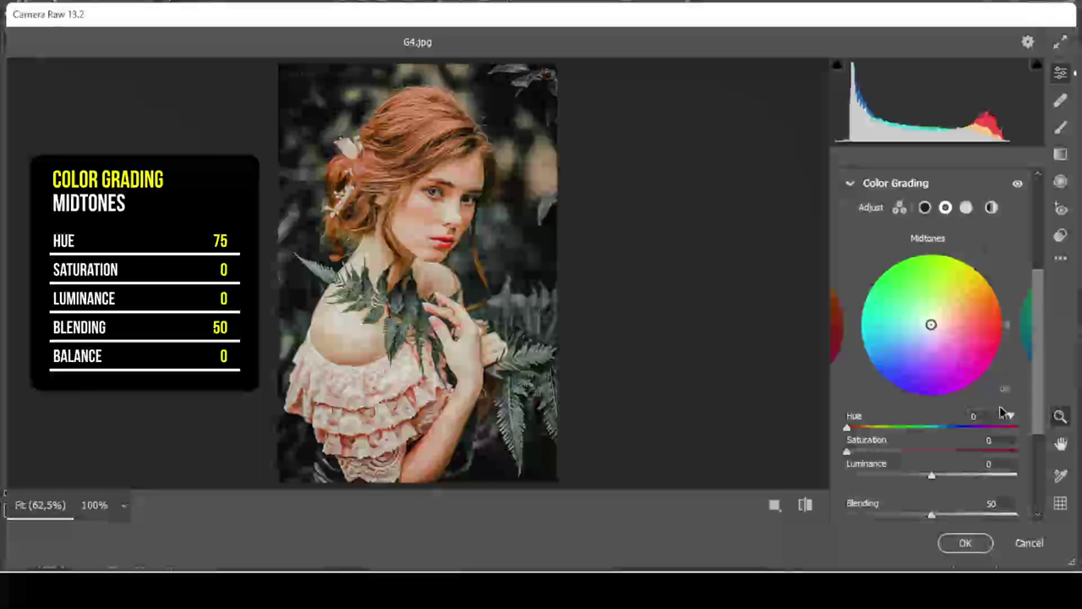
pyautogui.write('75')
pyautogui.press('Return')
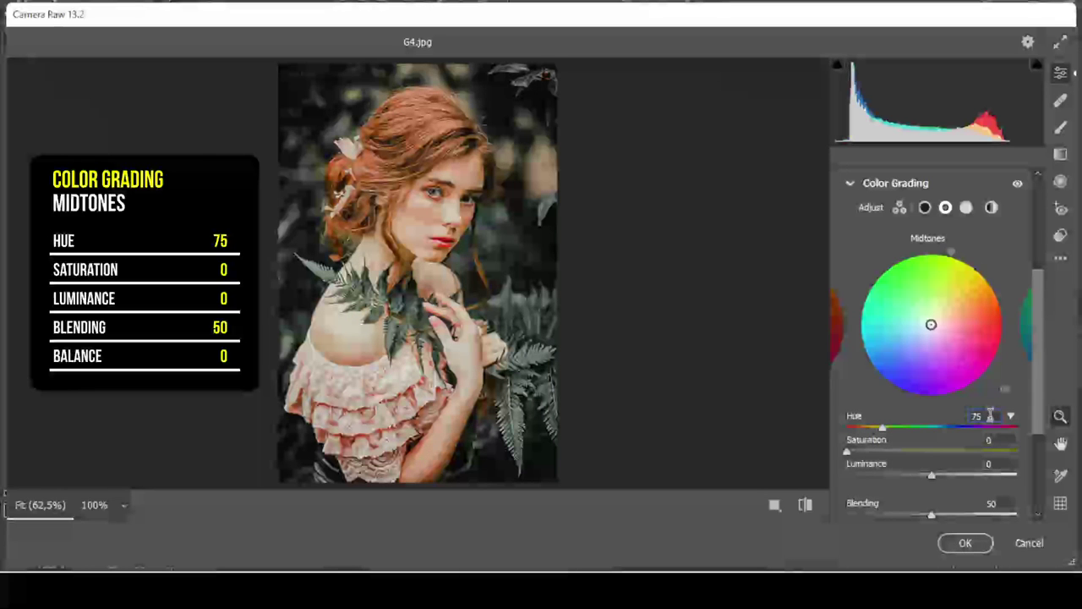
pyautogui.click(965, 208)
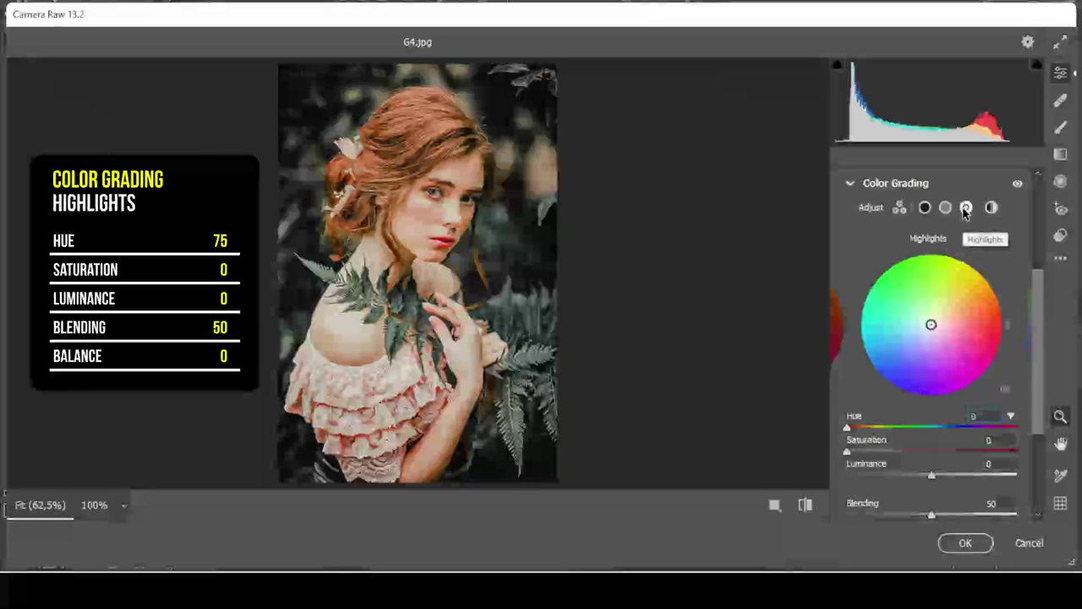
pyautogui.write('75')
pyautogui.press('Return')
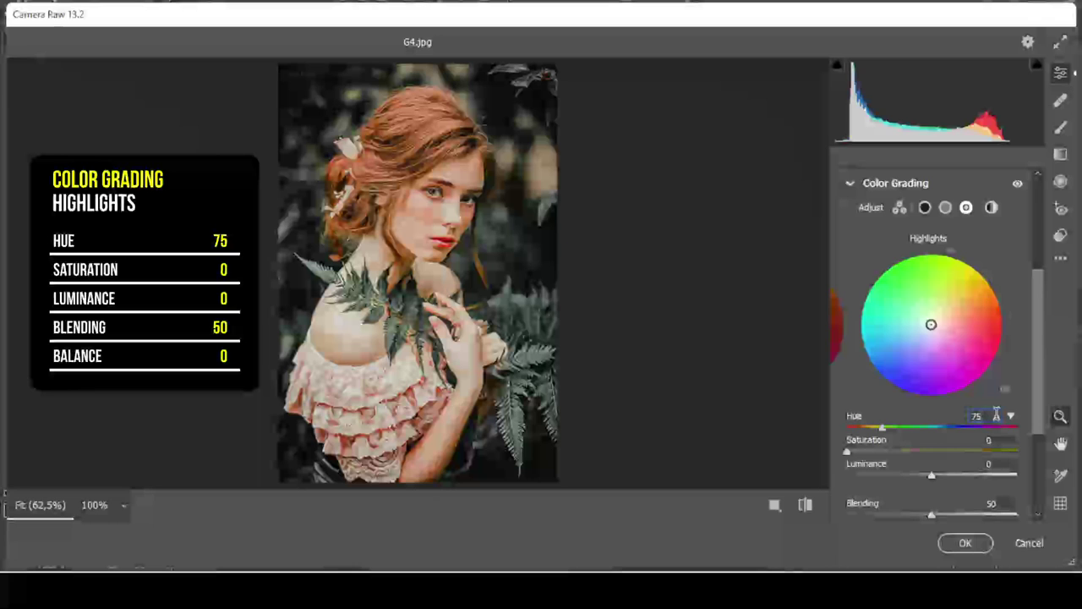
pyautogui.click(992, 209)
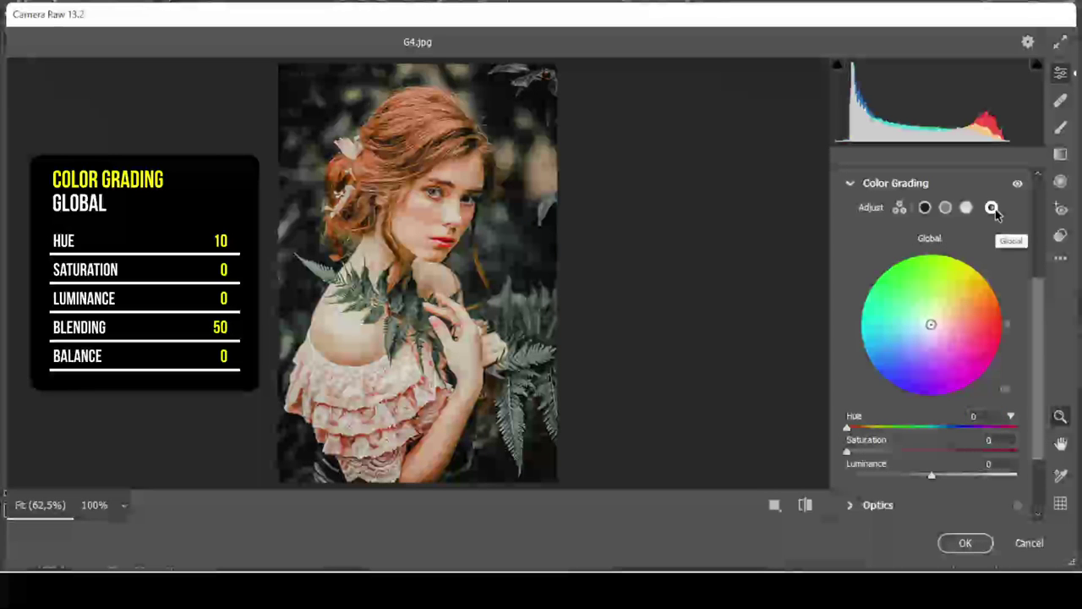
# Set Global hue 10, then calibrate Red sat -30, Green hue -10/sat +10, Blue sat +5
pyautogui.write('10')
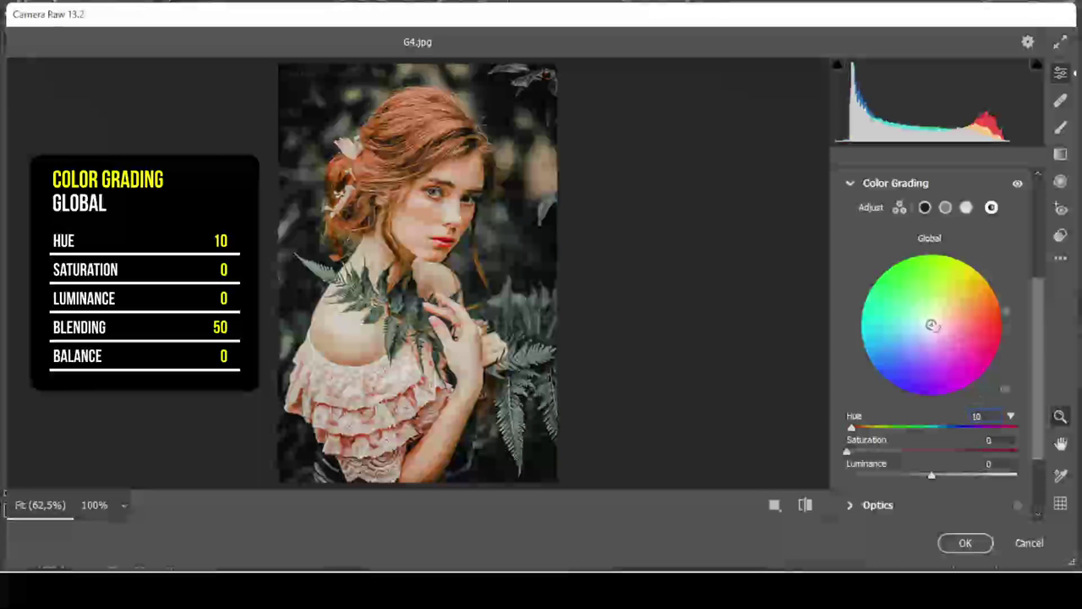
pyautogui.click(850, 182)
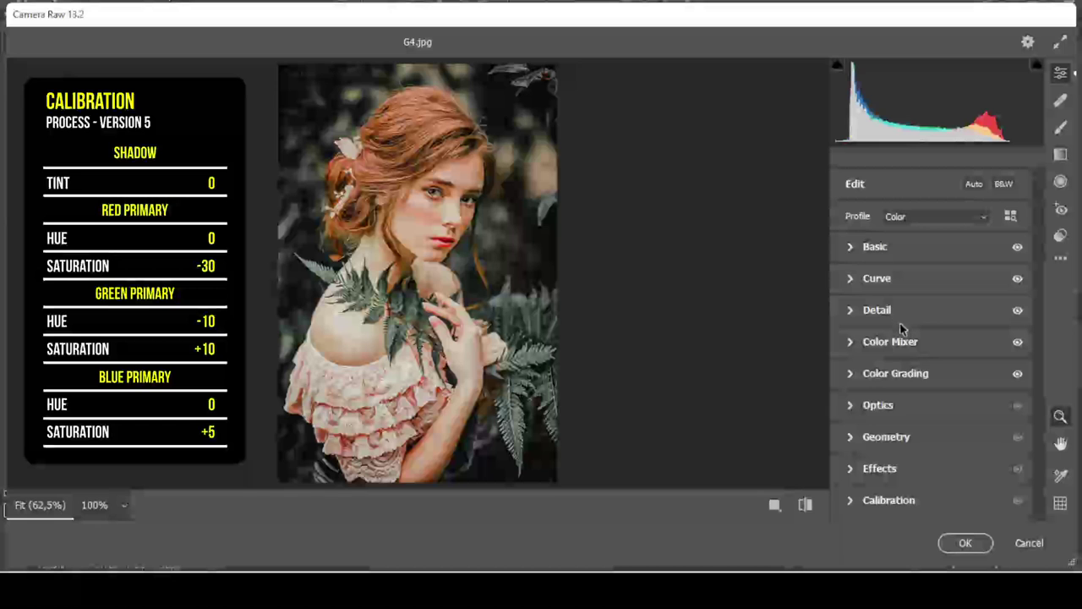
pyautogui.click(884, 499)
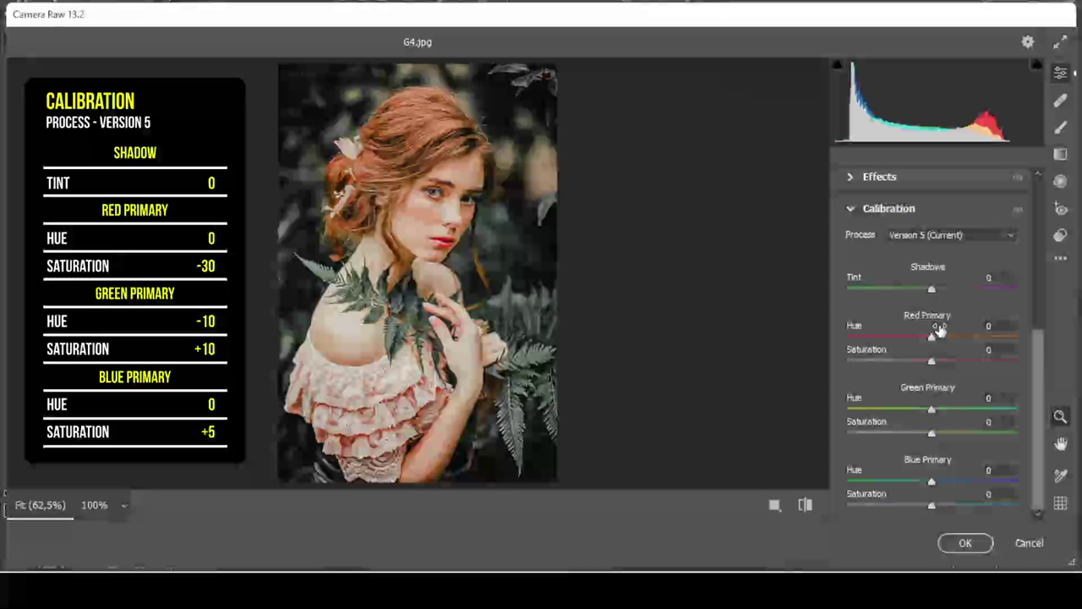
pyautogui.write('-30')
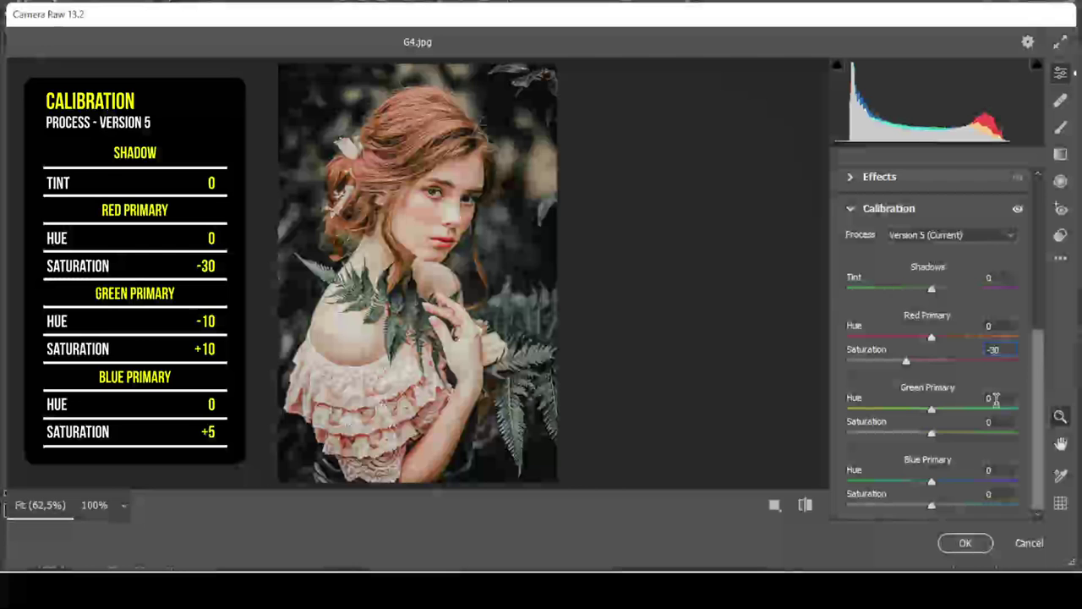
pyautogui.write('-')
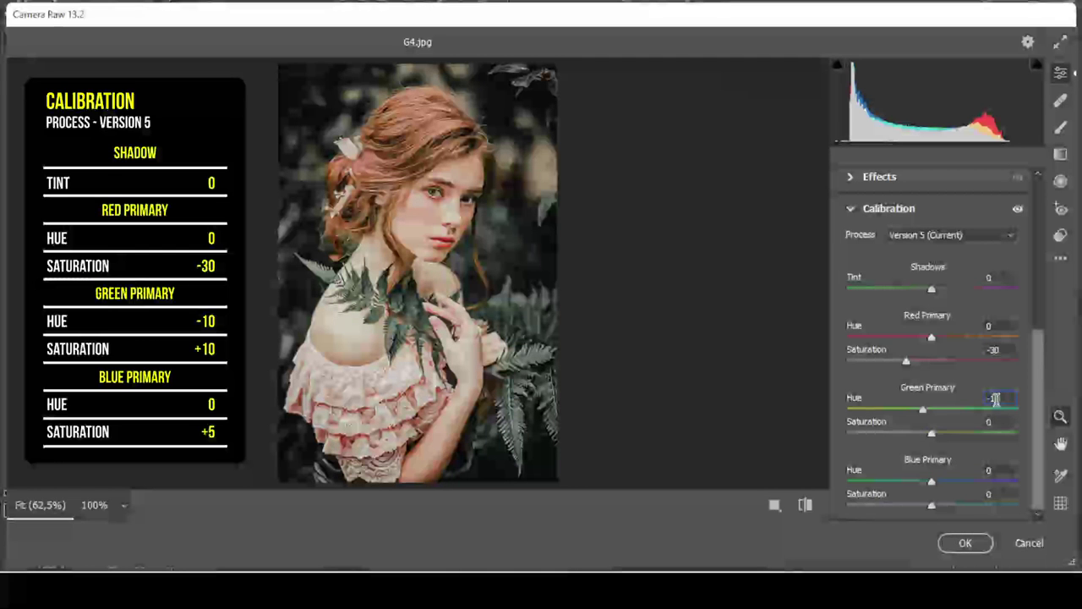
pyautogui.write('10')
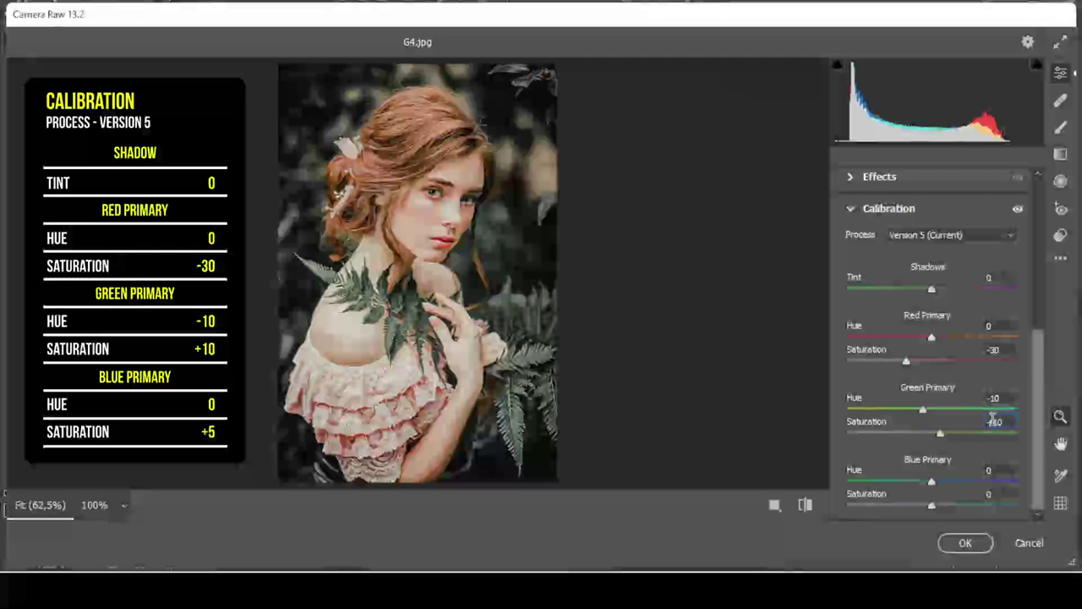
pyautogui.write('5')
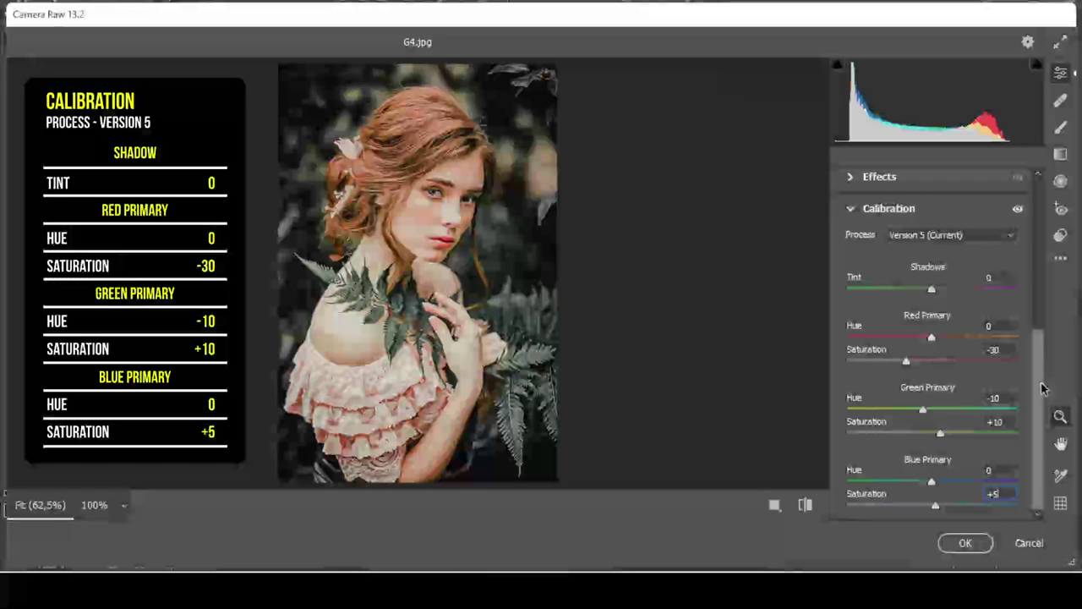
pyautogui.scroll(5, 854, 380)
pyautogui.click(850, 380)
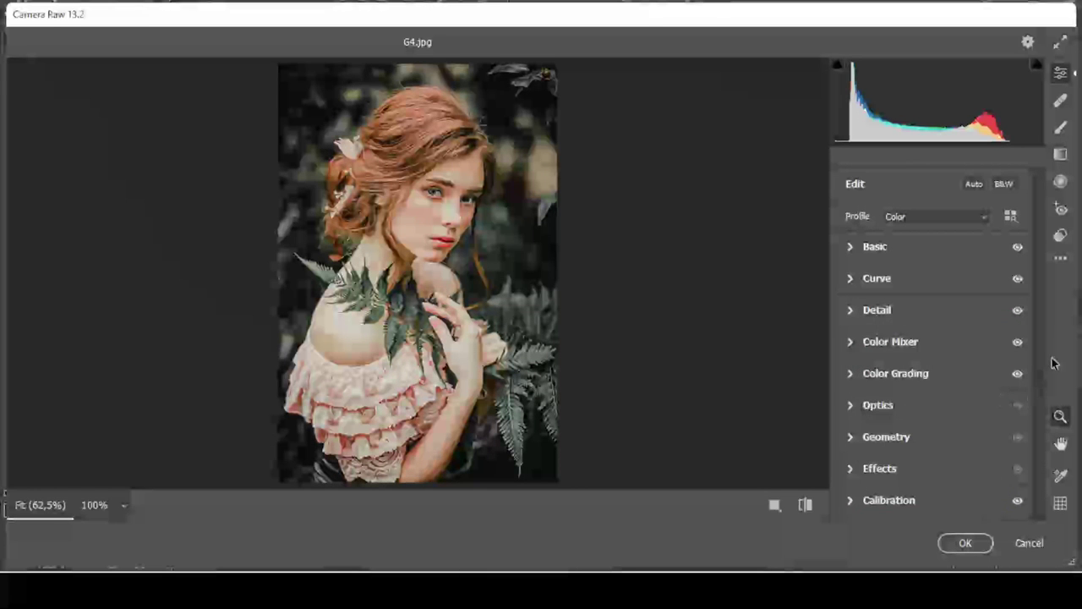
# Save the edits as a 'GREEN CINE' preset with the creator's name, then apply the filter
pyautogui.click(1060, 260)
pyautogui.click(954, 364)
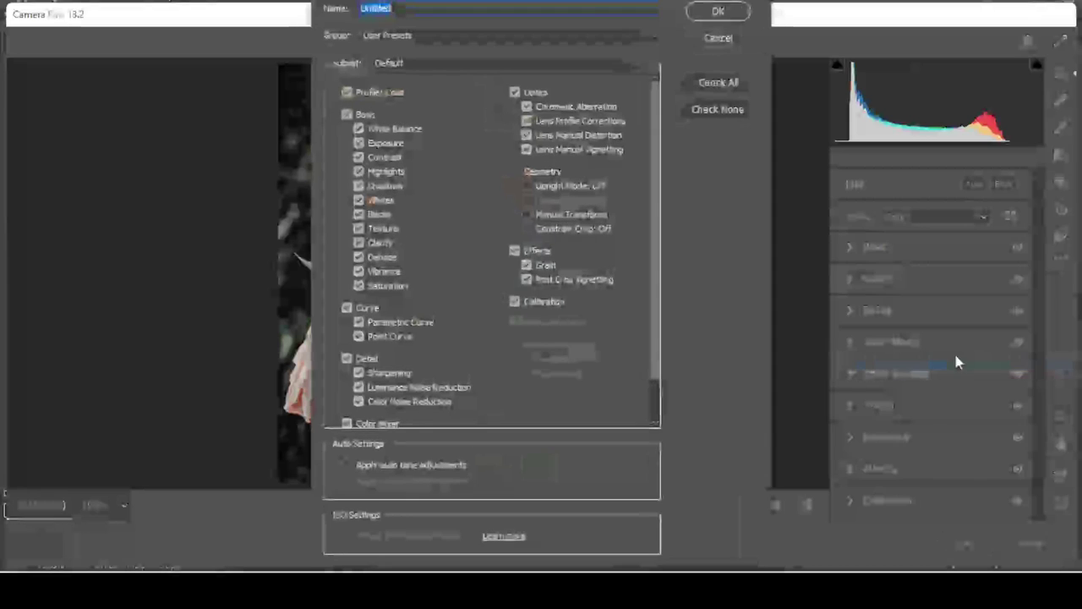
pyautogui.write('GREEN CINE')
pyautogui.write(',')
pyautogui.write('- CANDRA GUSDIANA')
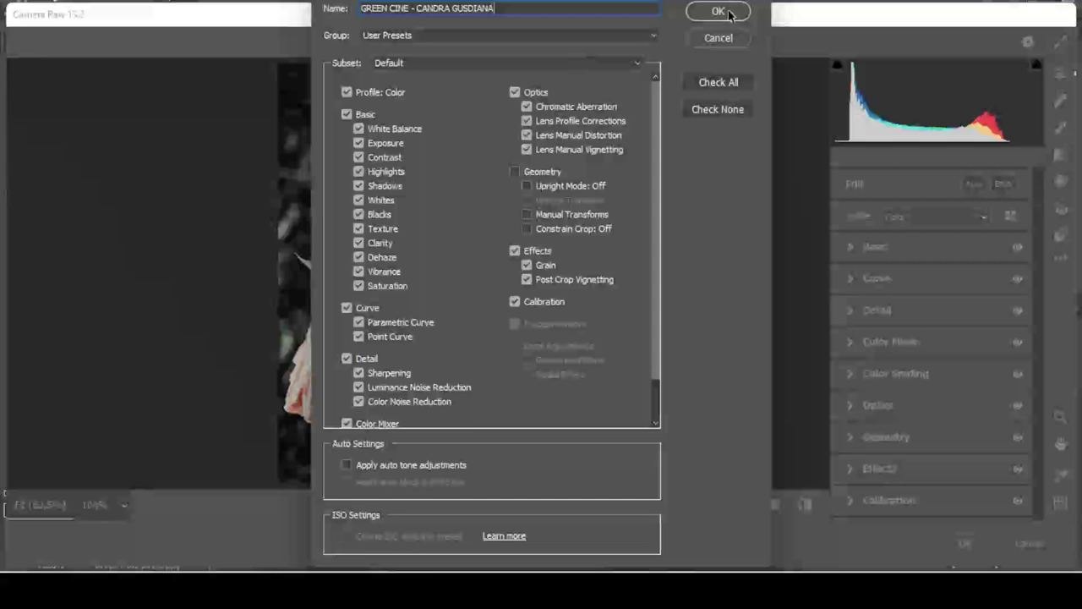
pyautogui.click(729, 15)
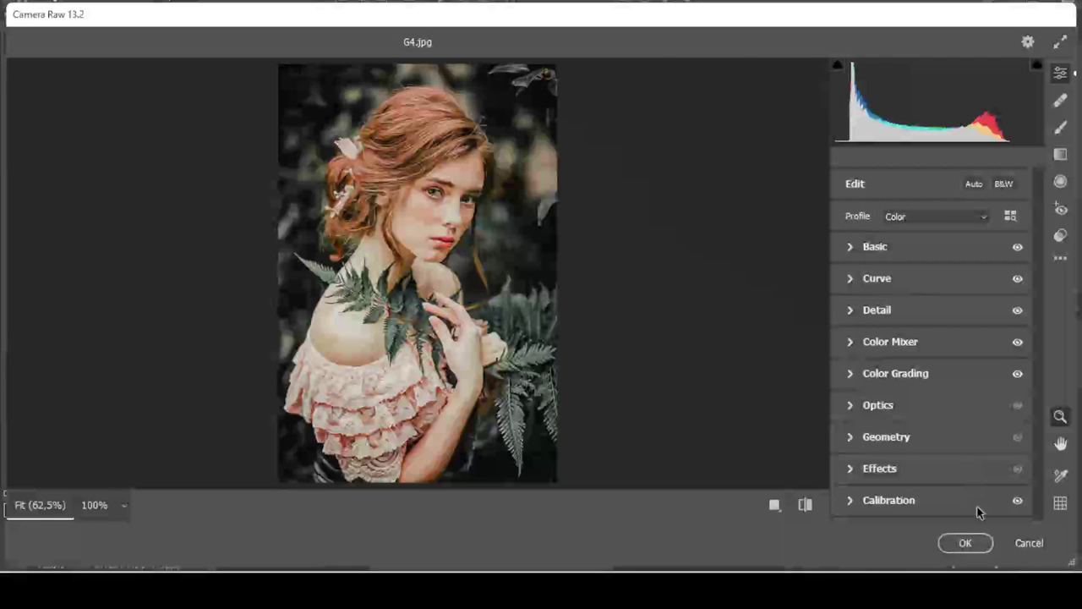
pyautogui.click(965, 542)
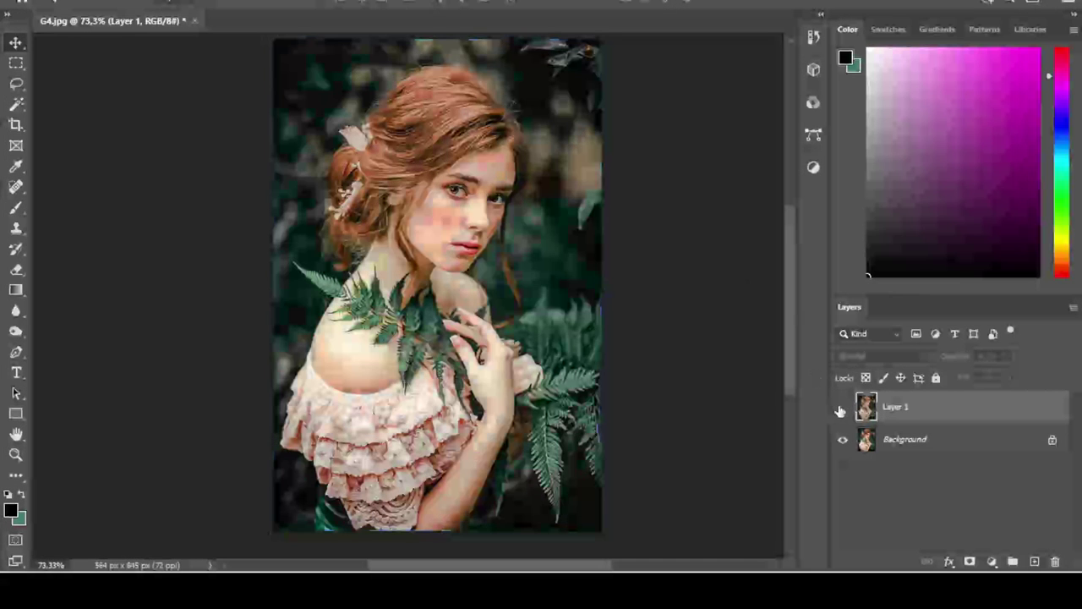